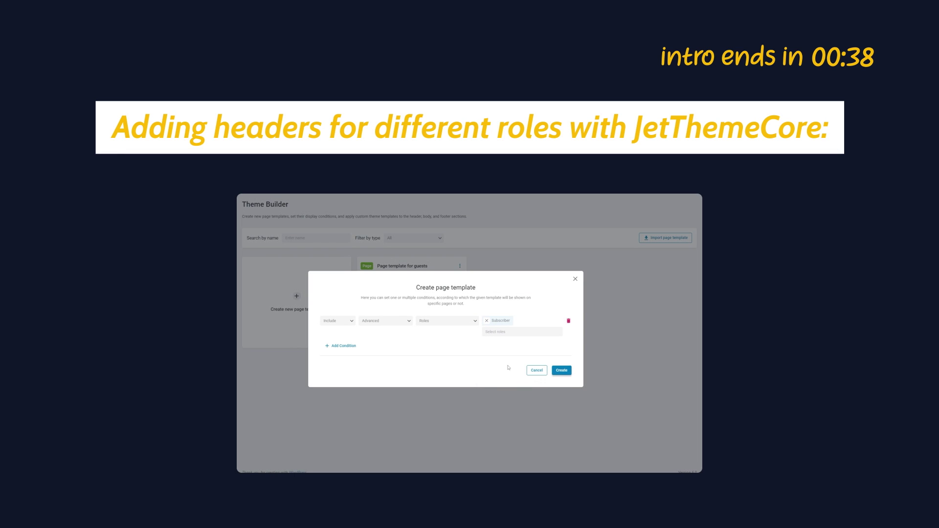
# Rename the template to 'Page template for subscribers' and attach the library's Home header
pyautogui.click(422, 266)
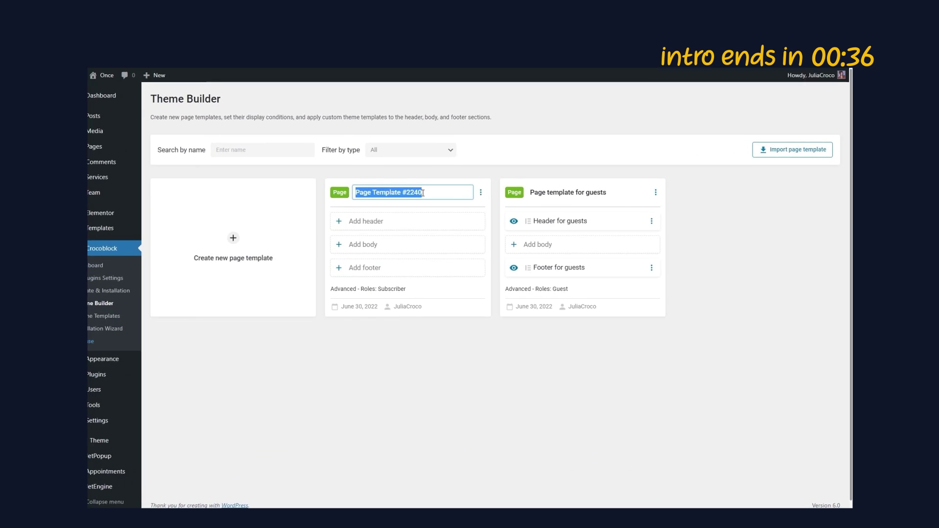
pyautogui.write('Page template for subscribers')
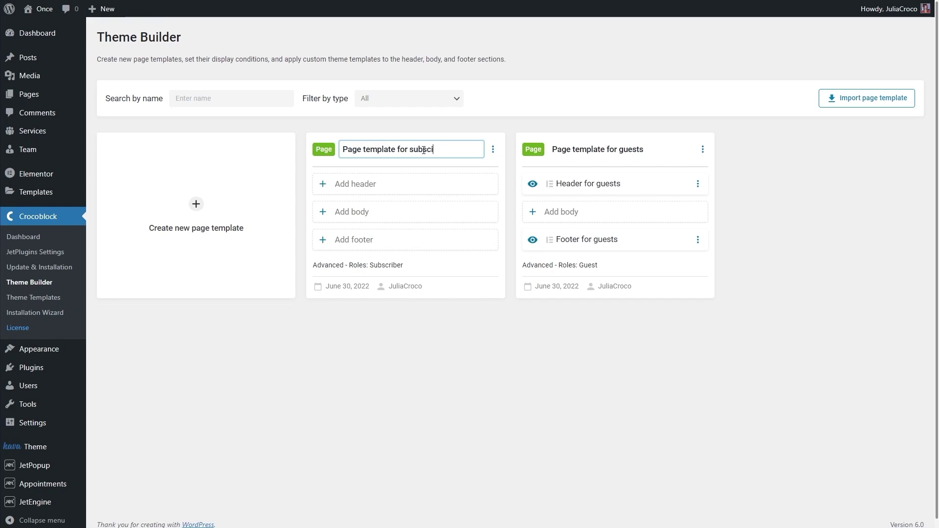
pyautogui.click(438, 184)
pyautogui.click(460, 237)
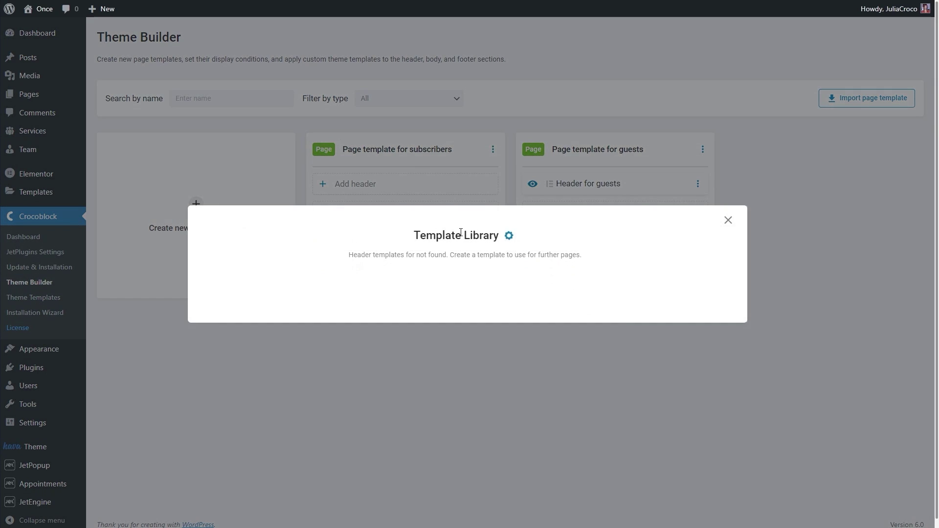
pyautogui.click(439, 329)
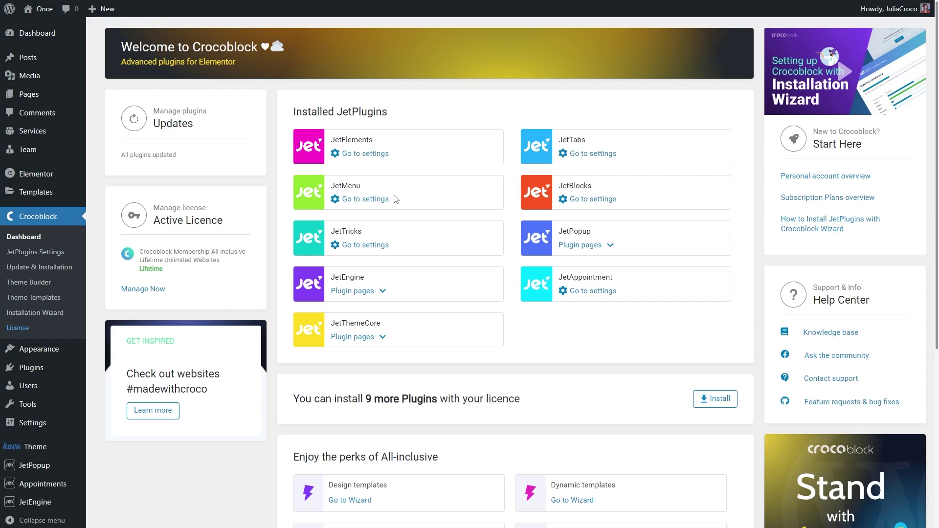
# Go to the Crocoblock Theme Builder and begin creating a new page template
pyautogui.click(59, 284)
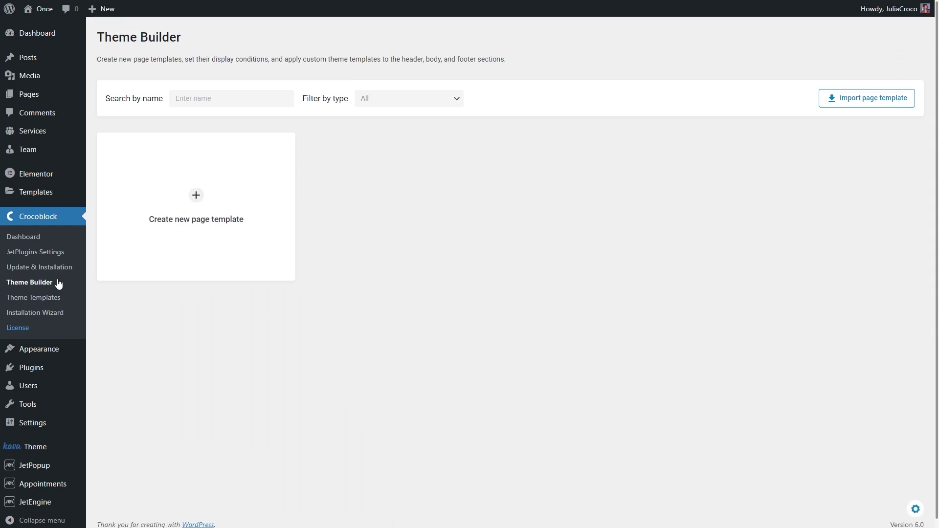
pyautogui.click(226, 202)
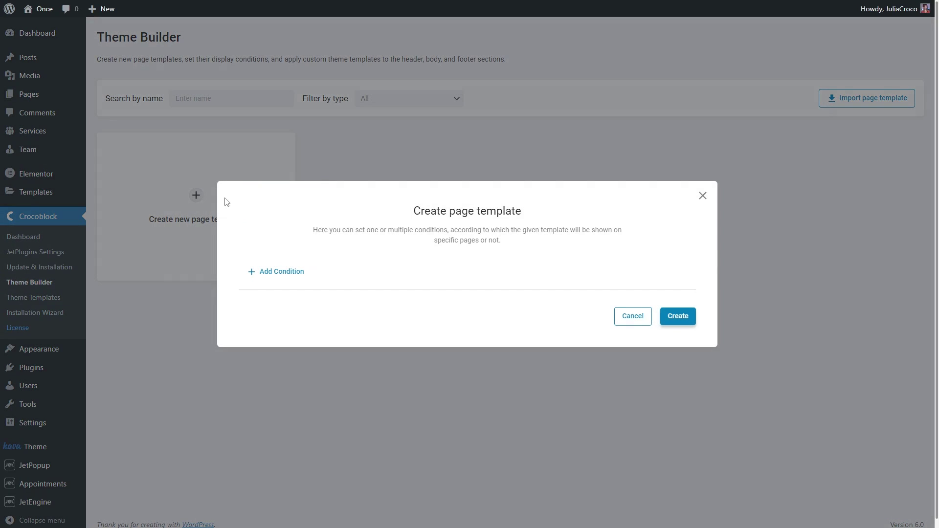
# Add an Include display condition using the Advanced scope based on user roles
pyautogui.click(282, 272)
pyautogui.click(288, 258)
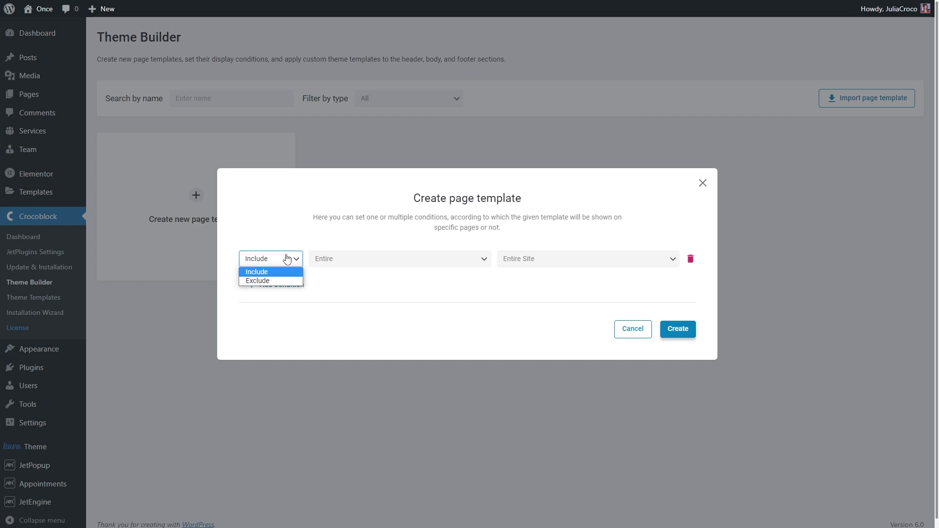
pyautogui.click(287, 258)
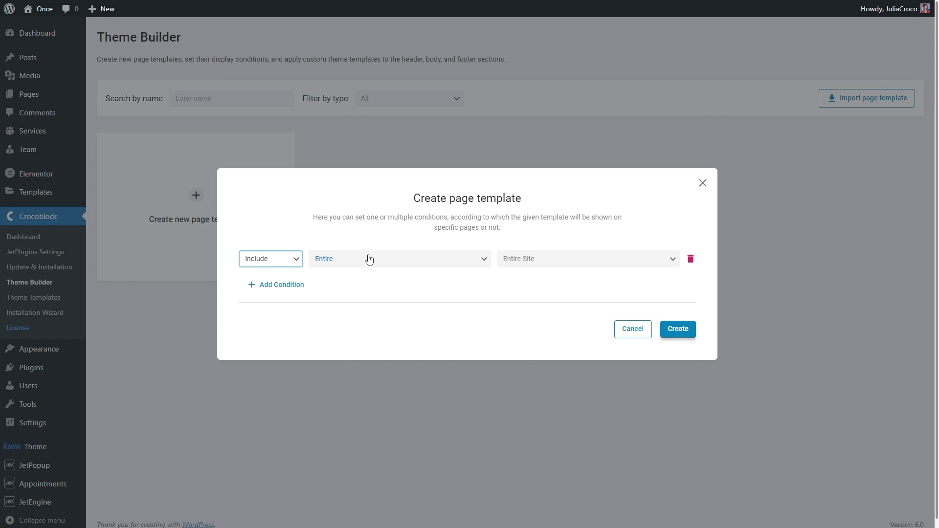
pyautogui.click(369, 259)
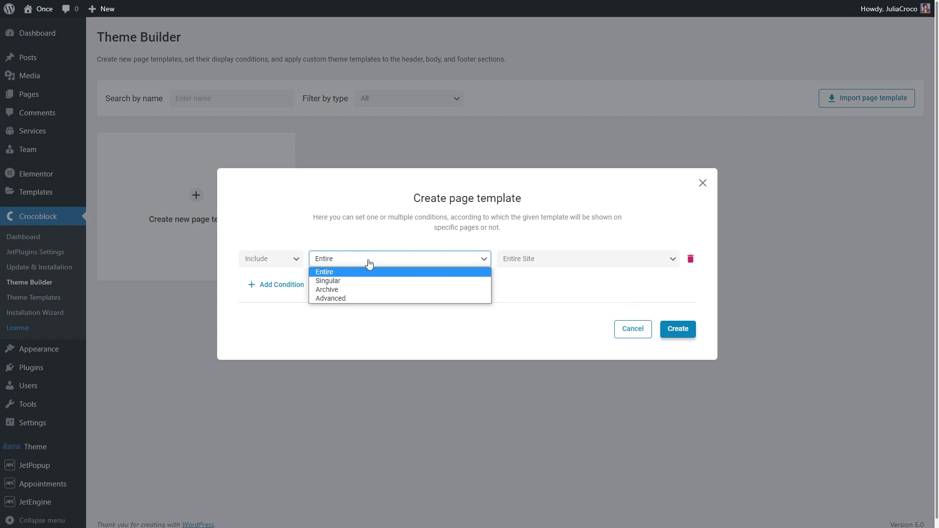
pyautogui.click(369, 297)
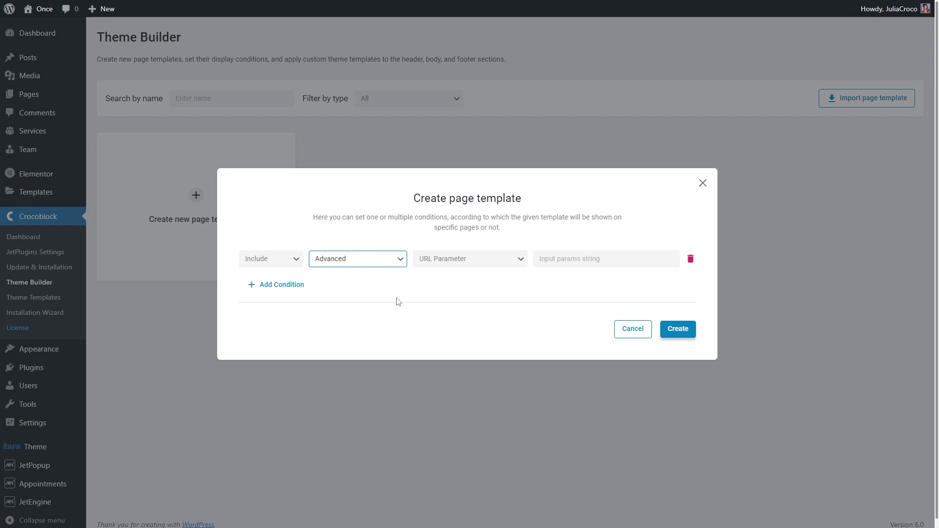
pyautogui.click(467, 259)
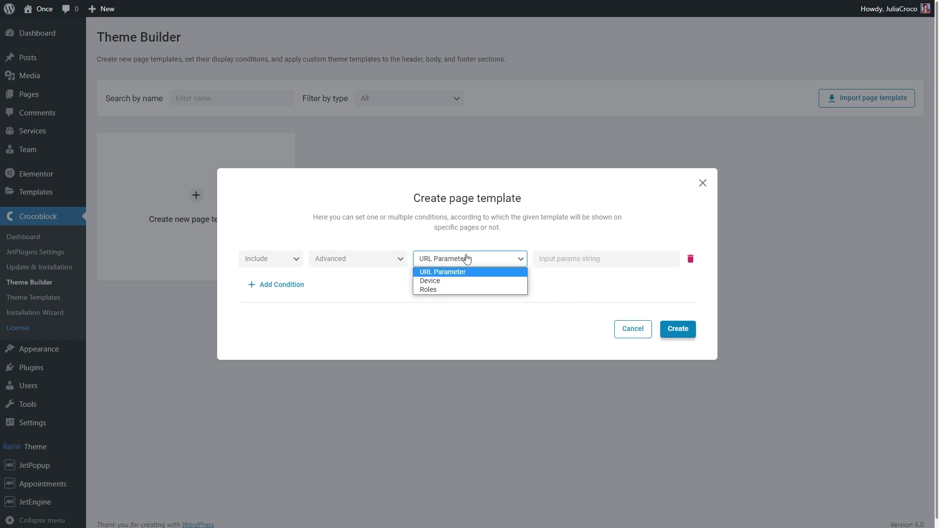
pyautogui.click(469, 290)
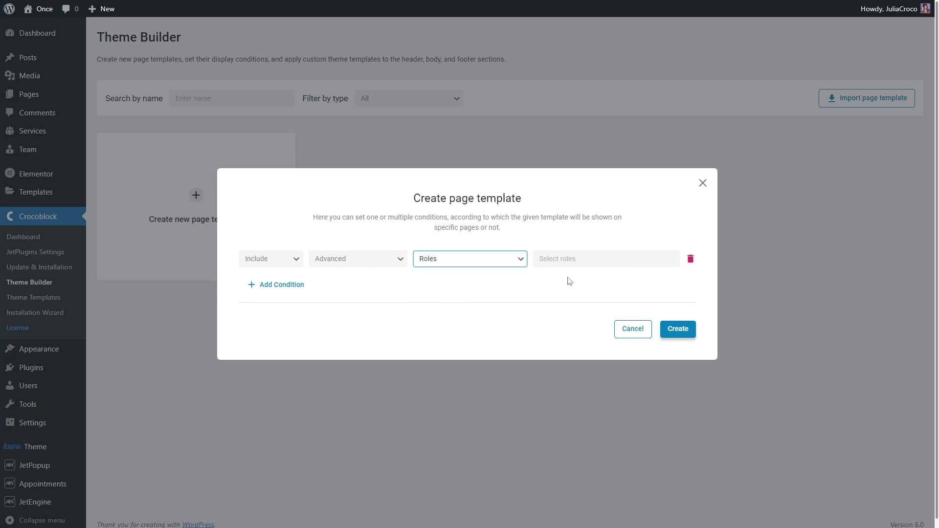
# Limit the roles to Guest only, removing the extra Editor and Subscriber roles
pyautogui.click(587, 258)
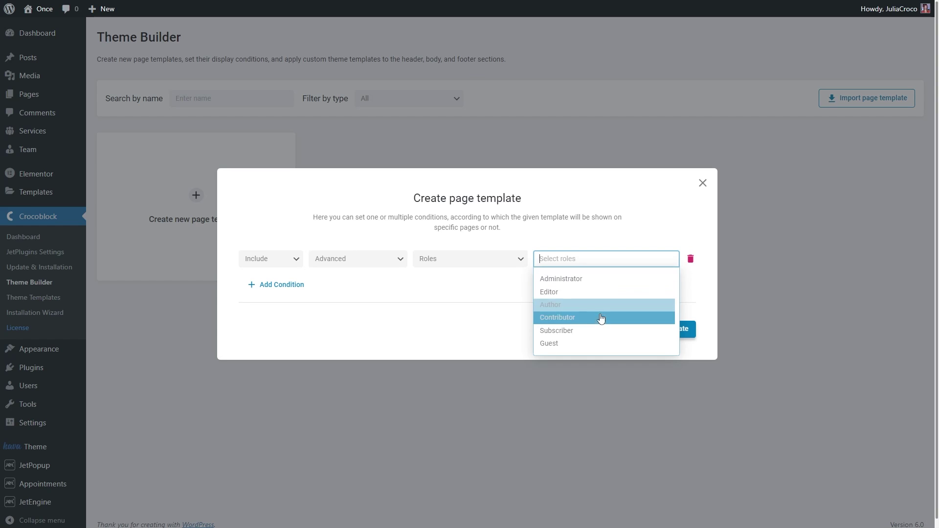
pyautogui.click(611, 344)
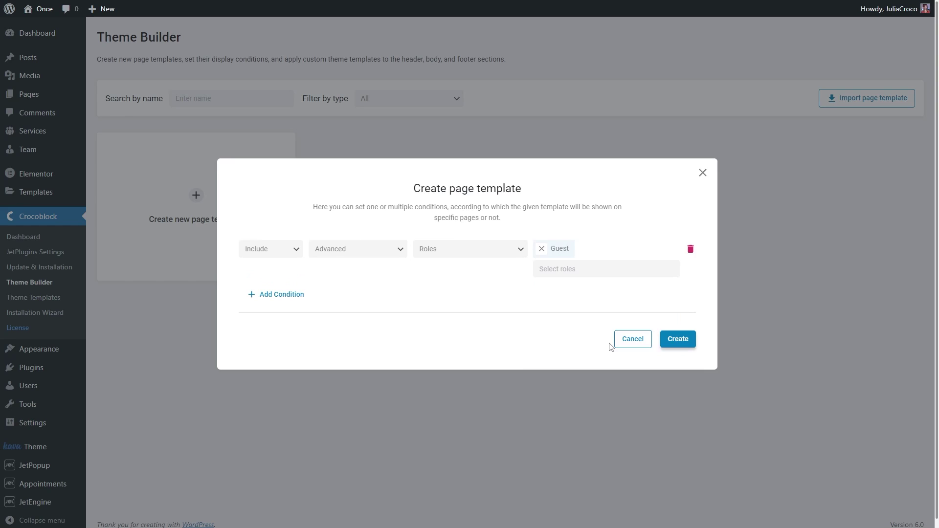
pyautogui.click(589, 272)
pyautogui.click(591, 302)
pyautogui.click(594, 268)
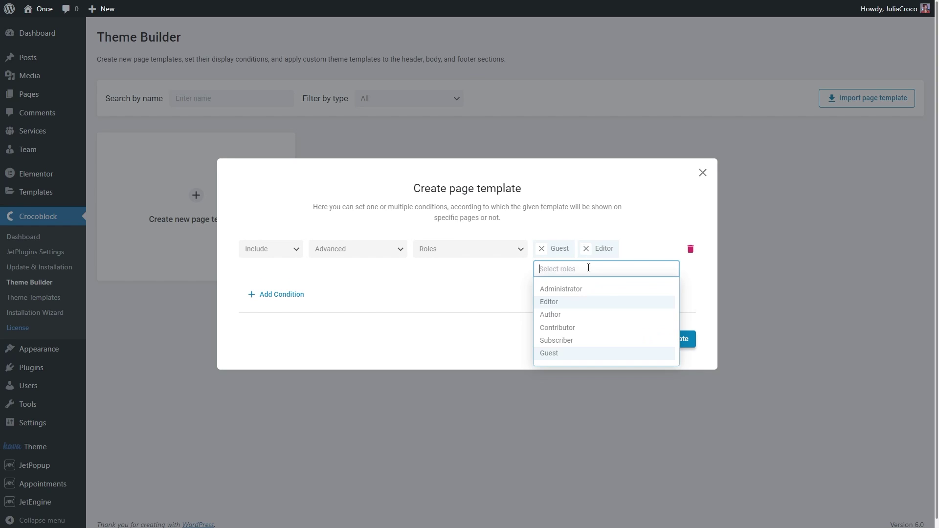
pyautogui.click(587, 335)
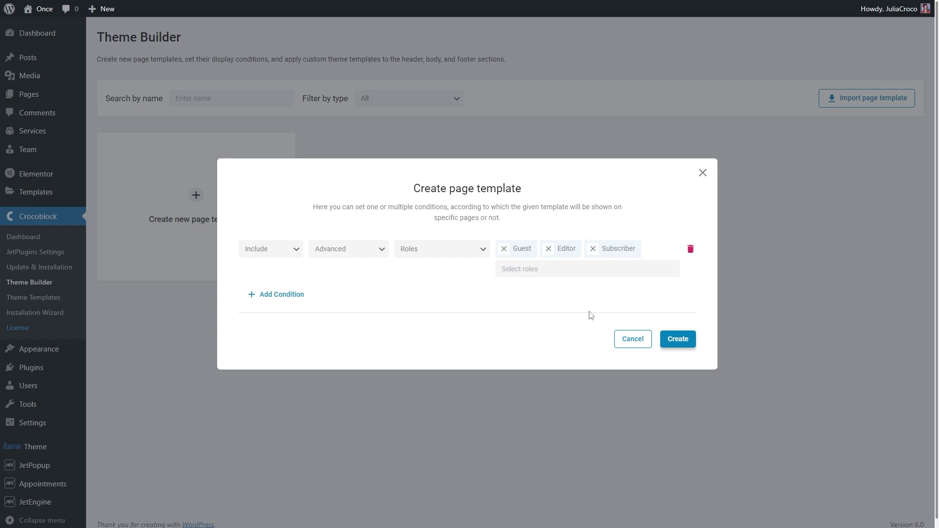
pyautogui.click(592, 248)
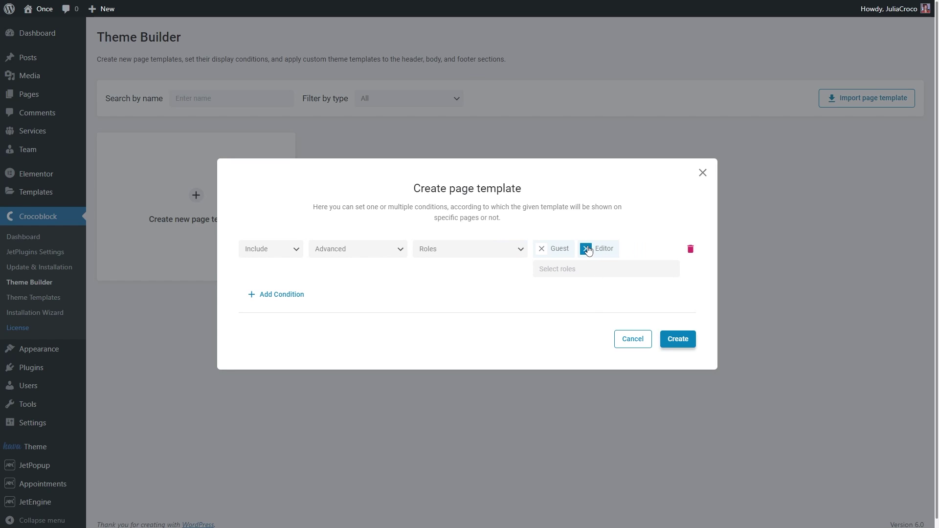
pyautogui.click(588, 249)
# Create the Guest-only template and rename it 'Page template for guests'
pyautogui.click(678, 340)
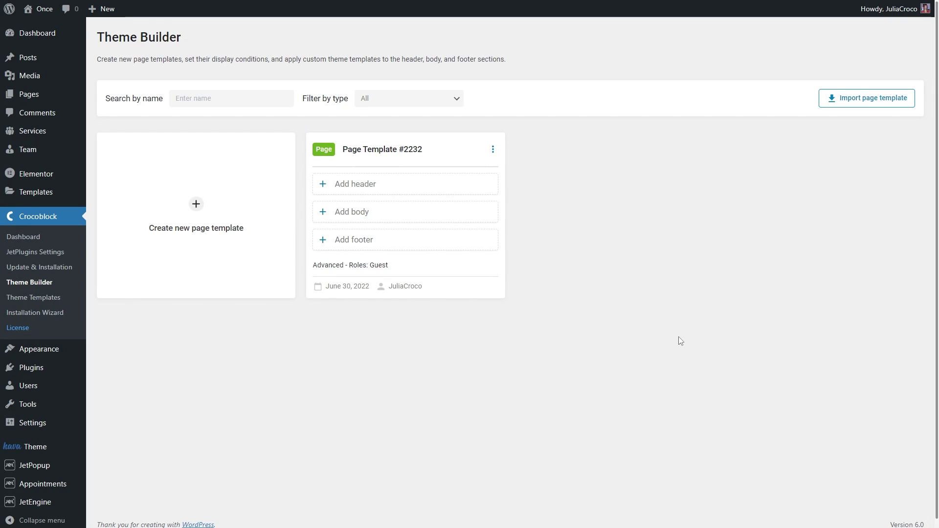
pyautogui.click(433, 150)
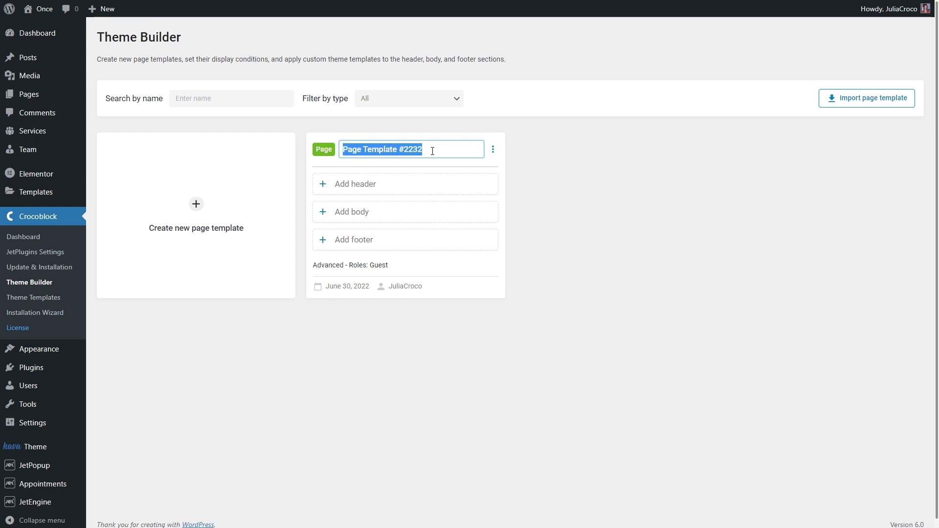
pyautogui.write('Page template for g')
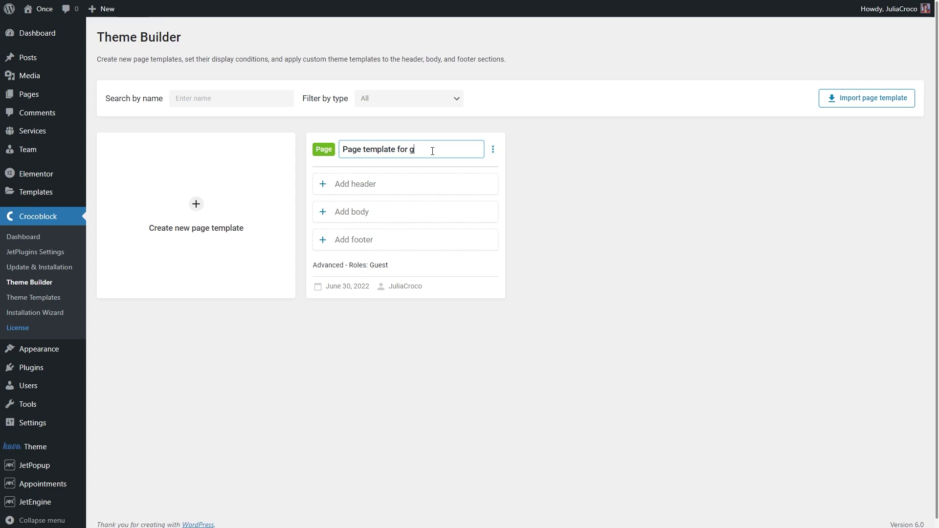
pyautogui.write('uests')
pyautogui.click(510, 175)
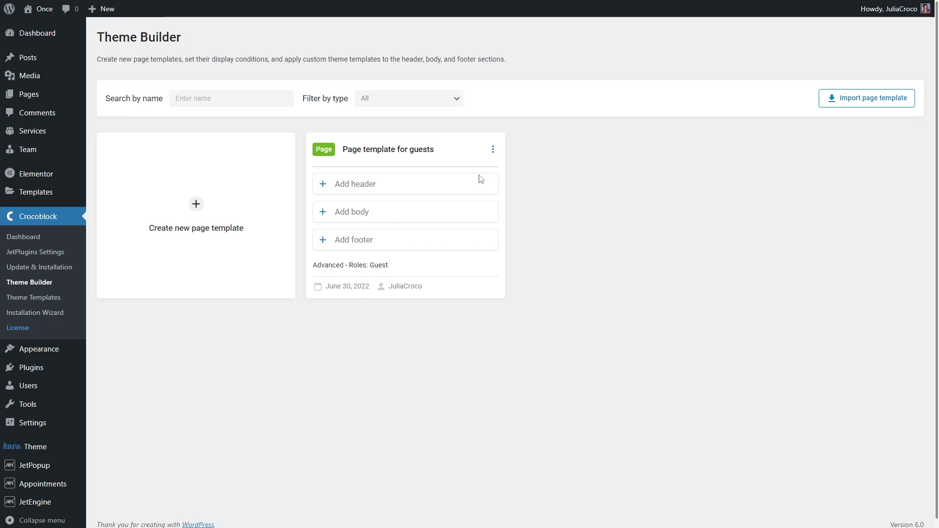
pyautogui.click(444, 185)
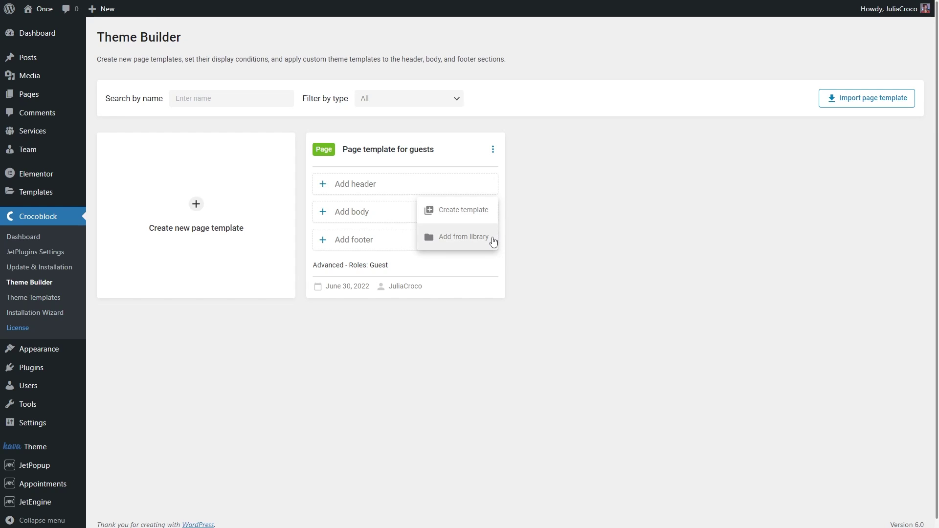
# Create a new Elementor-type header template called 'Header for guests'
pyautogui.click(490, 212)
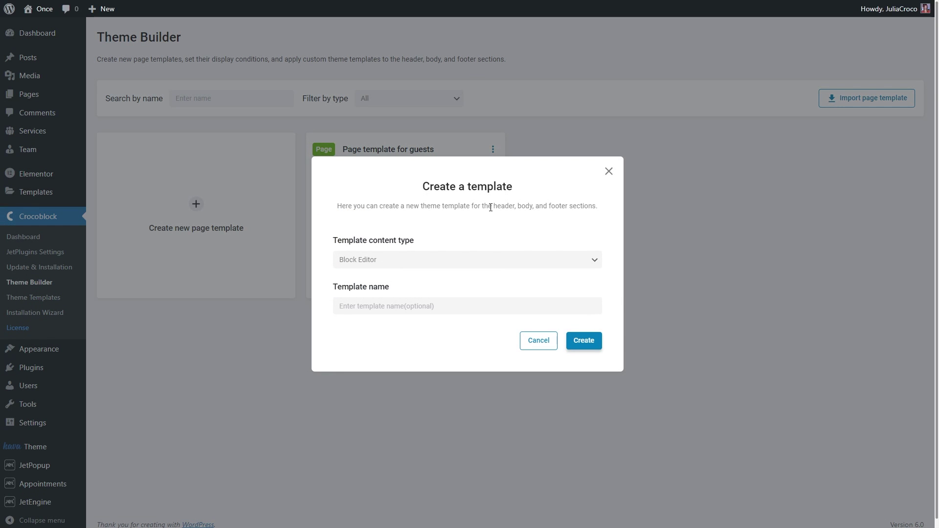
pyautogui.click(486, 260)
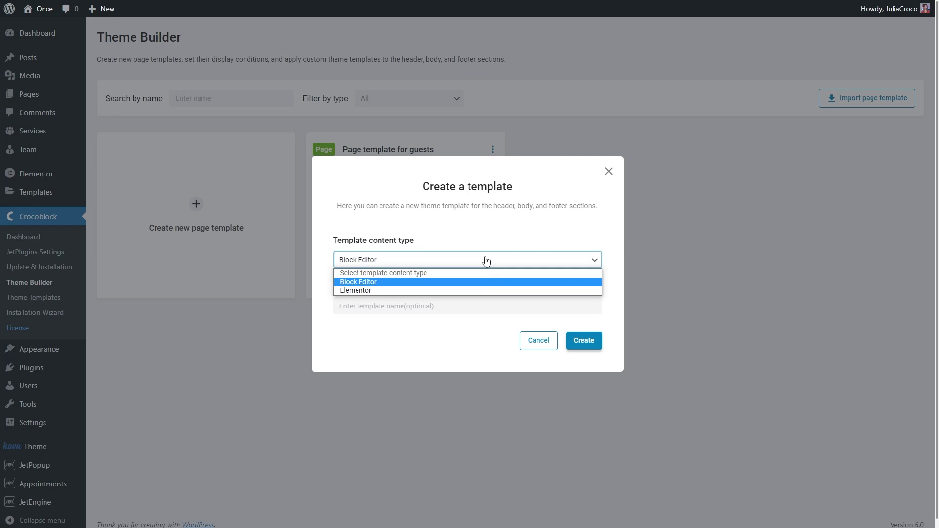
pyautogui.click(482, 291)
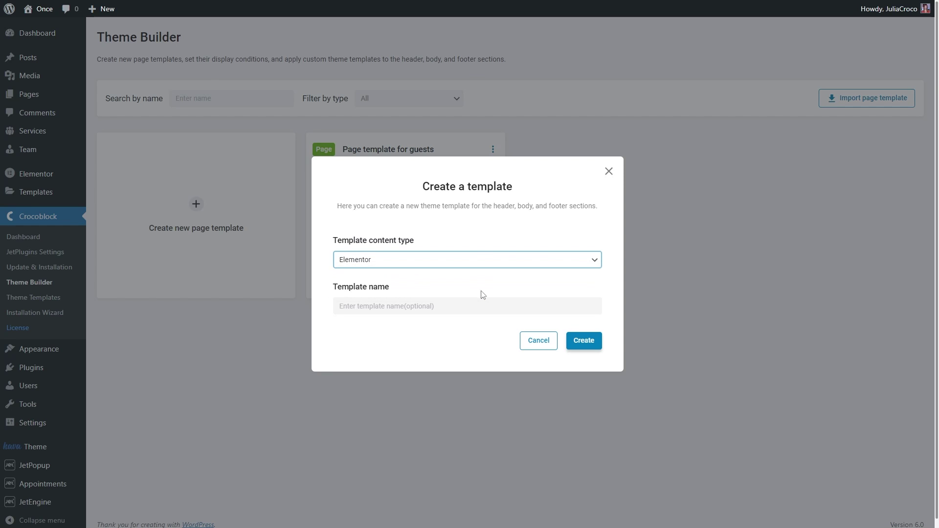
pyautogui.click(418, 306)
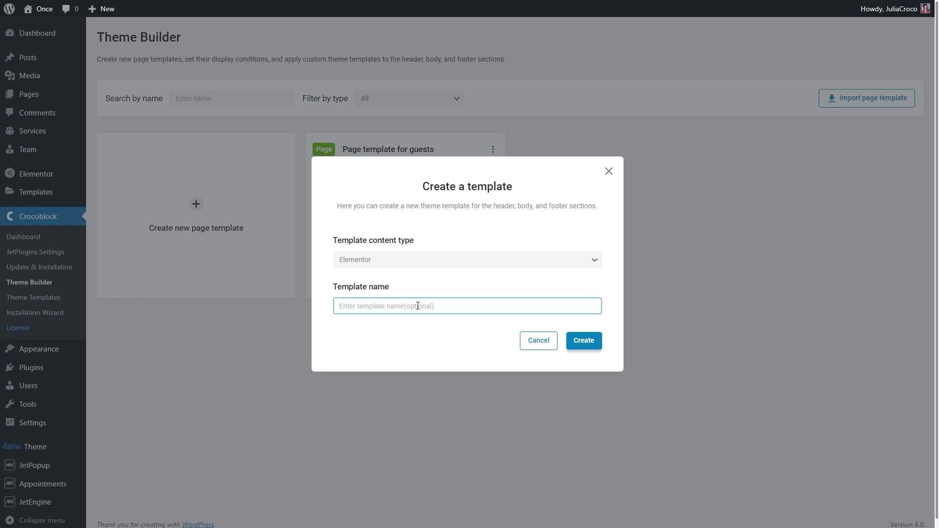
pyautogui.write('Header for guests')
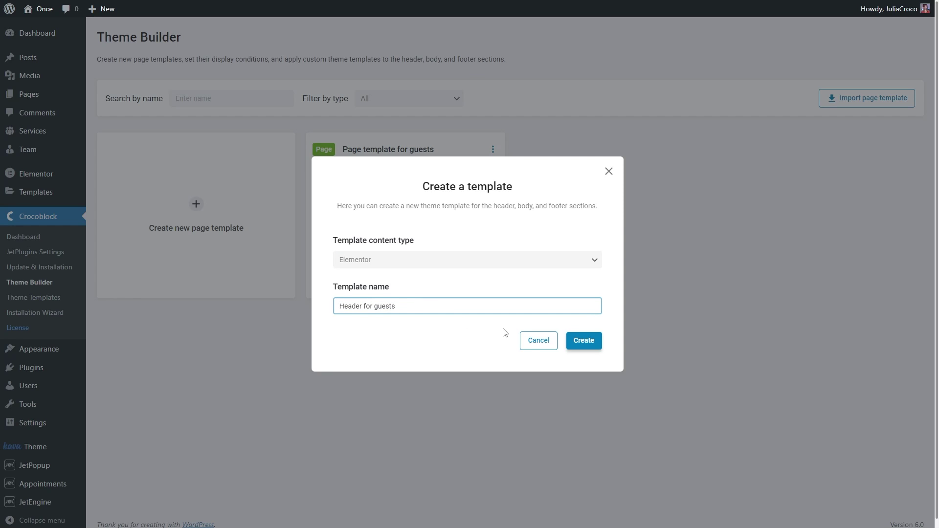
pyautogui.click(585, 341)
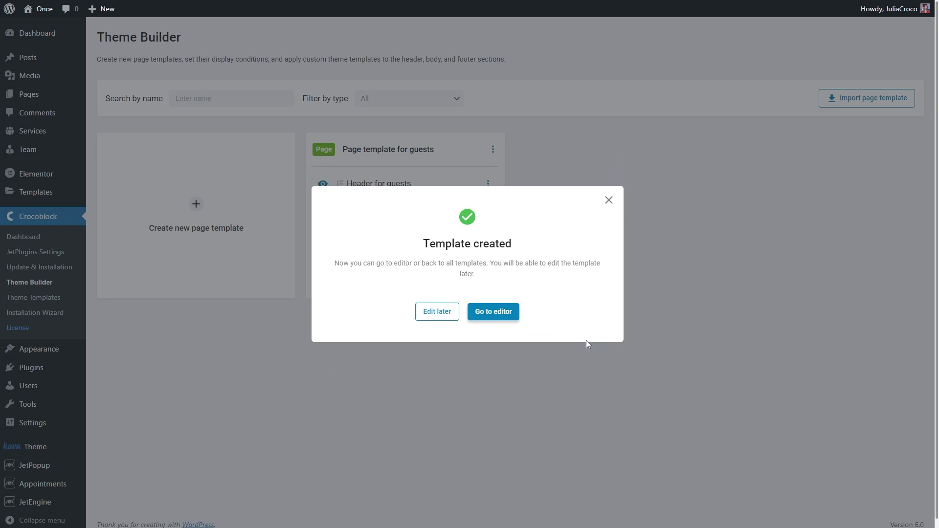
# Add a full-width 25/50/25 section with a classic dark green global background
pyautogui.click(498, 313)
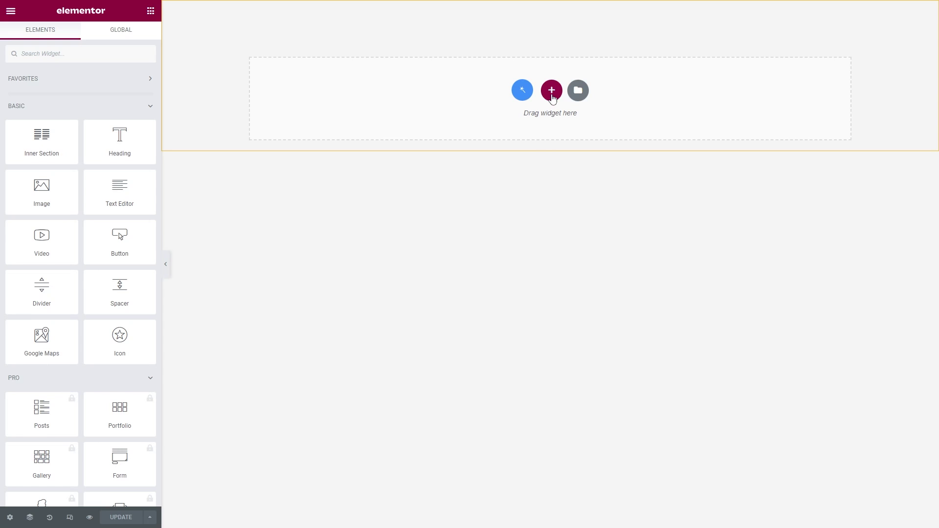
pyautogui.click(552, 100)
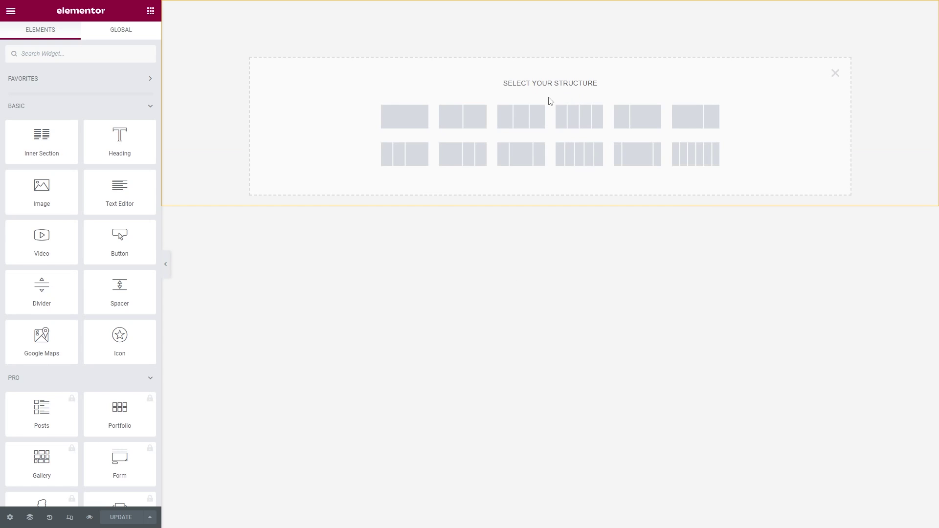
pyautogui.click(524, 153)
pyautogui.click(115, 94)
pyautogui.click(118, 113)
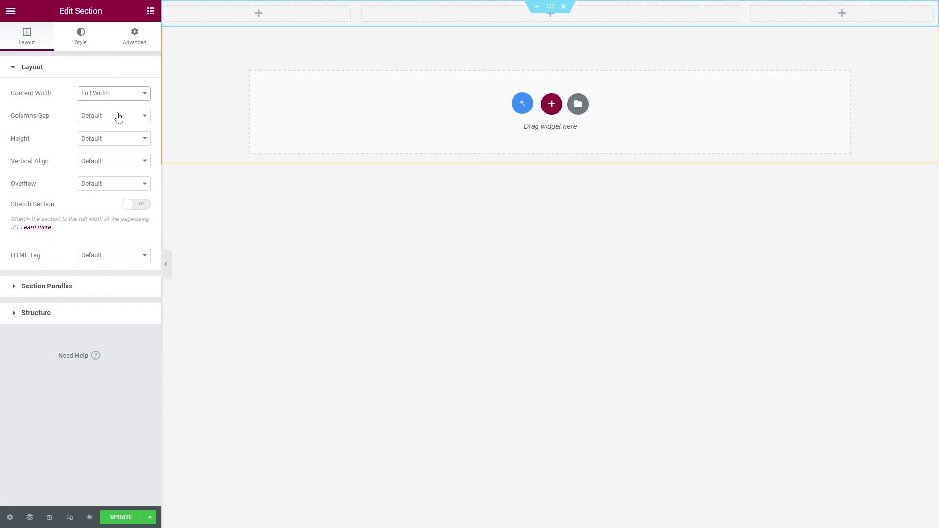
pyautogui.click(80, 39)
pyautogui.click(99, 116)
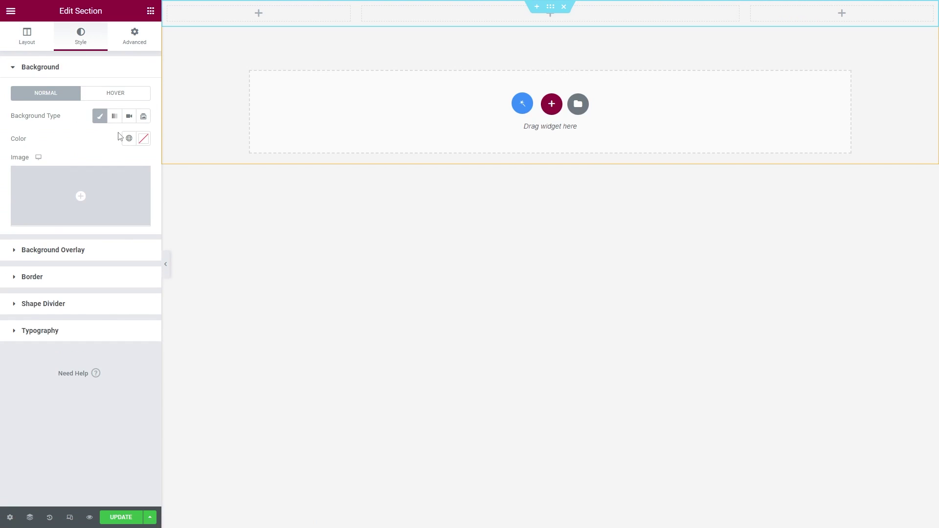
pyautogui.click(129, 139)
pyautogui.click(112, 195)
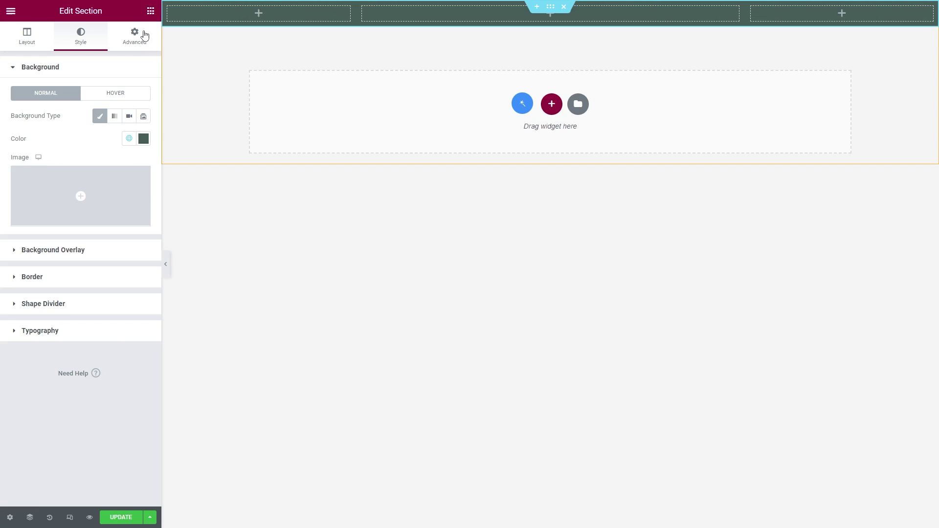
# Place a Site Logo widget in the left column using the third Once logo image
pyautogui.click(151, 11)
pyautogui.click(101, 54)
pyautogui.write('logo')
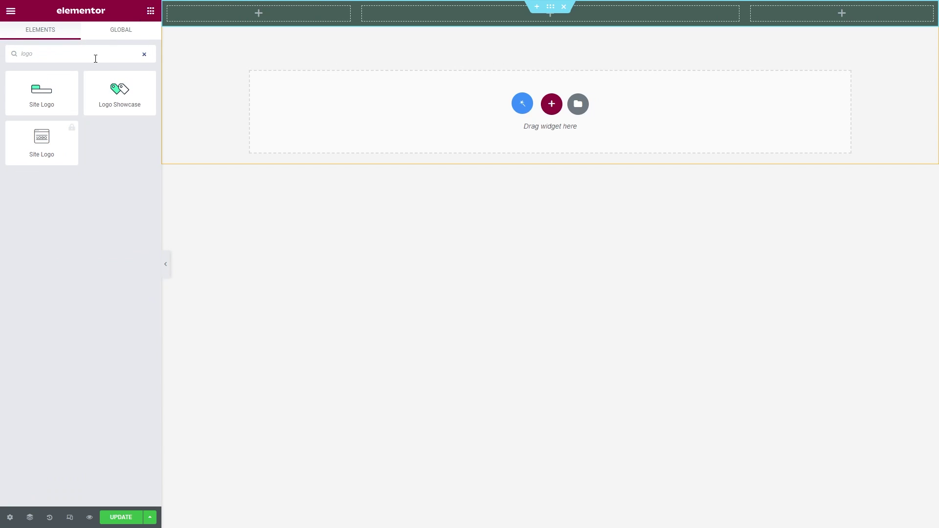
pyautogui.moveTo(59, 95); pyautogui.dragTo(254, 16)
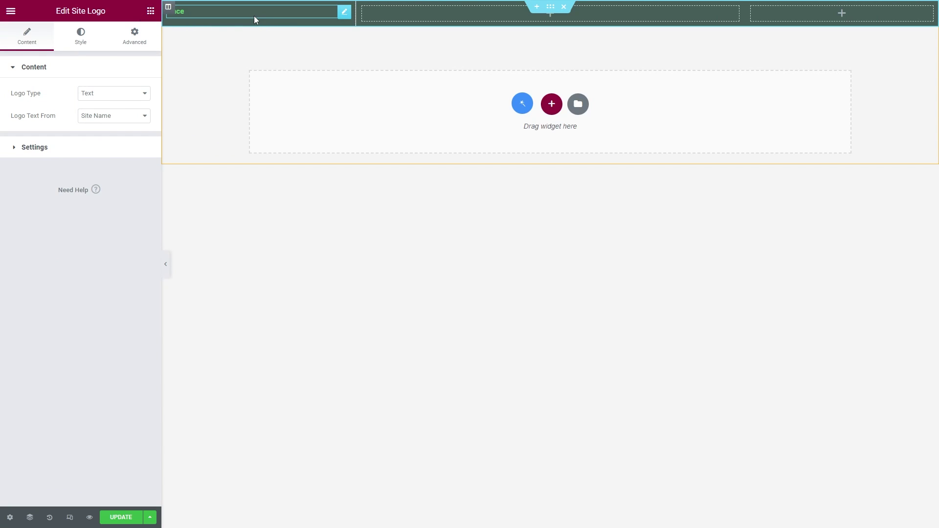
pyautogui.click(121, 93)
pyautogui.click(118, 110)
pyautogui.click(94, 143)
pyautogui.click(707, 88)
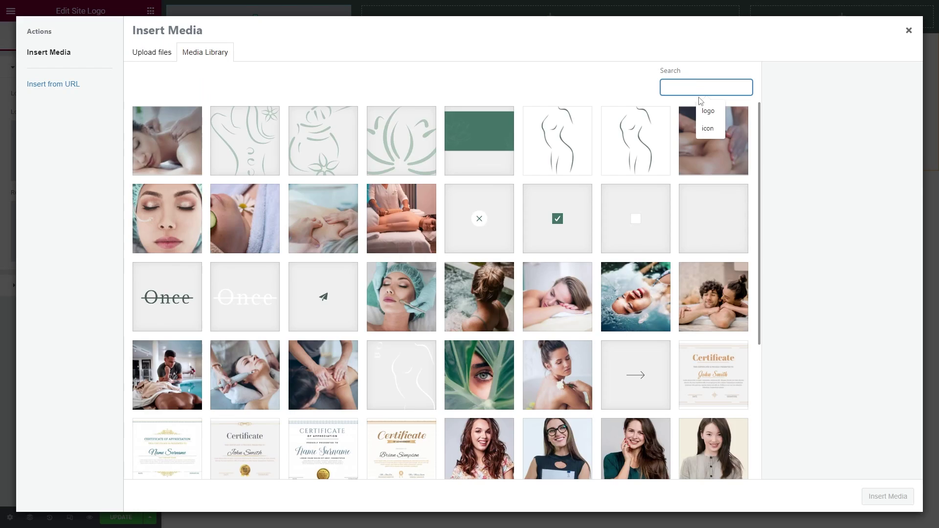
pyautogui.click(706, 109)
pyautogui.click(333, 144)
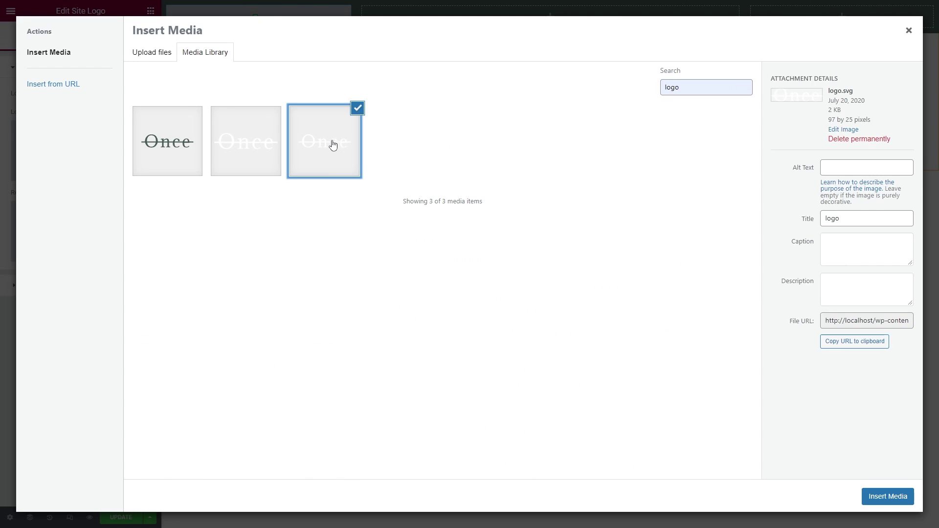
pyautogui.click(888, 497)
# Set the second Once logo image as the retina logo
pyautogui.click(107, 223)
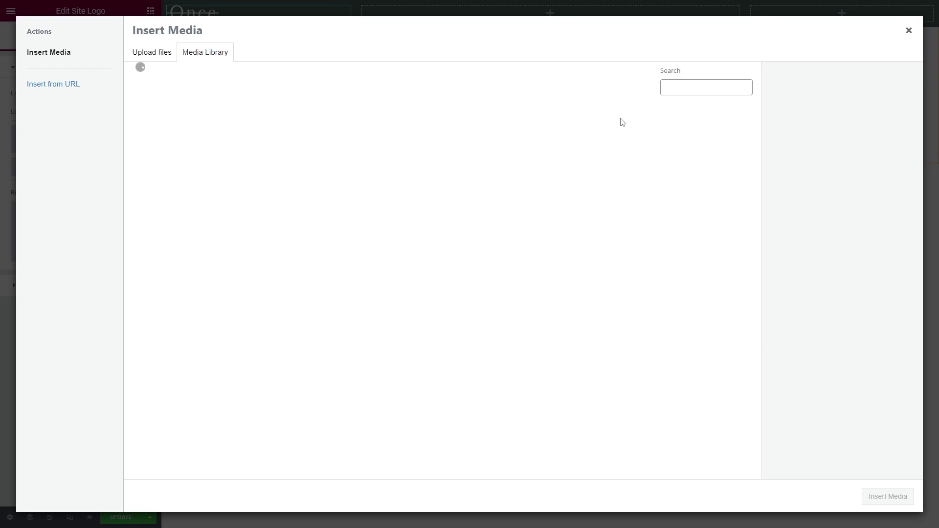
pyautogui.click(707, 87)
pyautogui.click(706, 109)
pyautogui.click(245, 141)
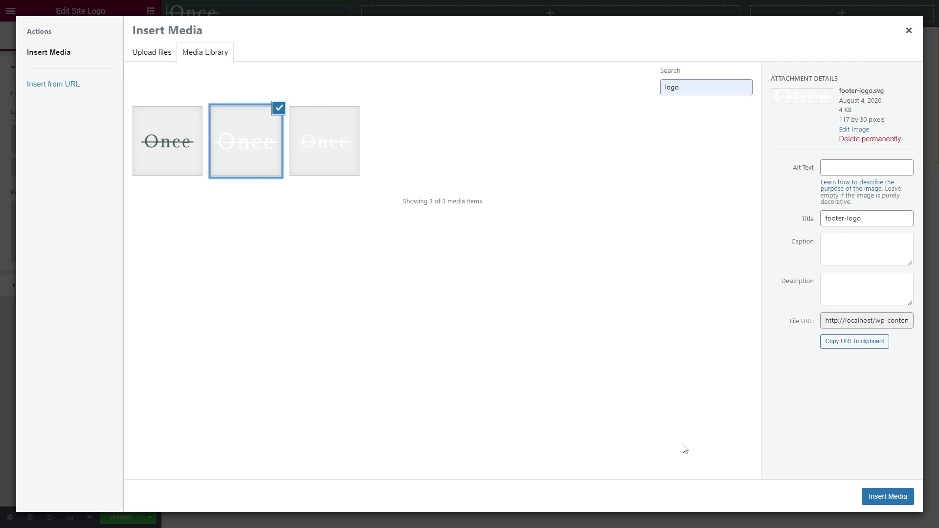
pyautogui.click(888, 497)
pyautogui.click(150, 11)
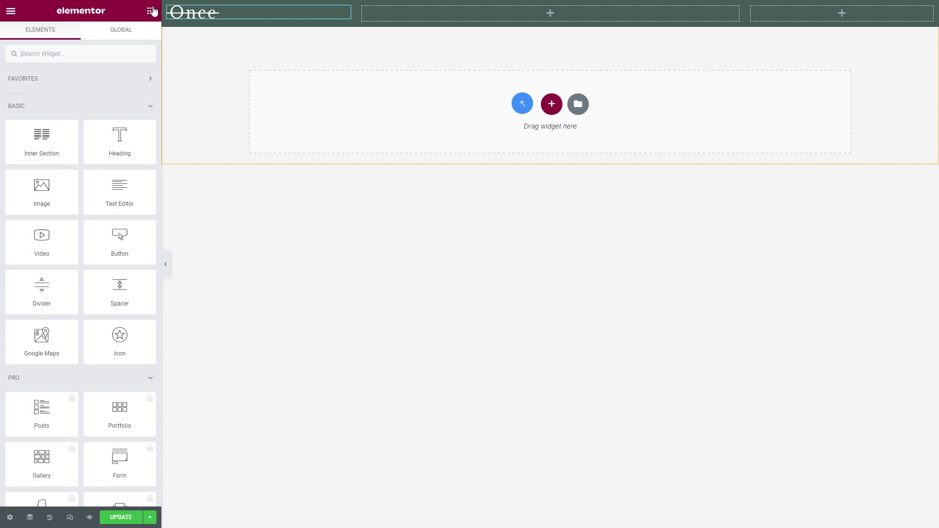
# Add a Nav Menu widget in the middle column showing 'Menu for guests'
pyautogui.click(111, 54)
pyautogui.write('nav')
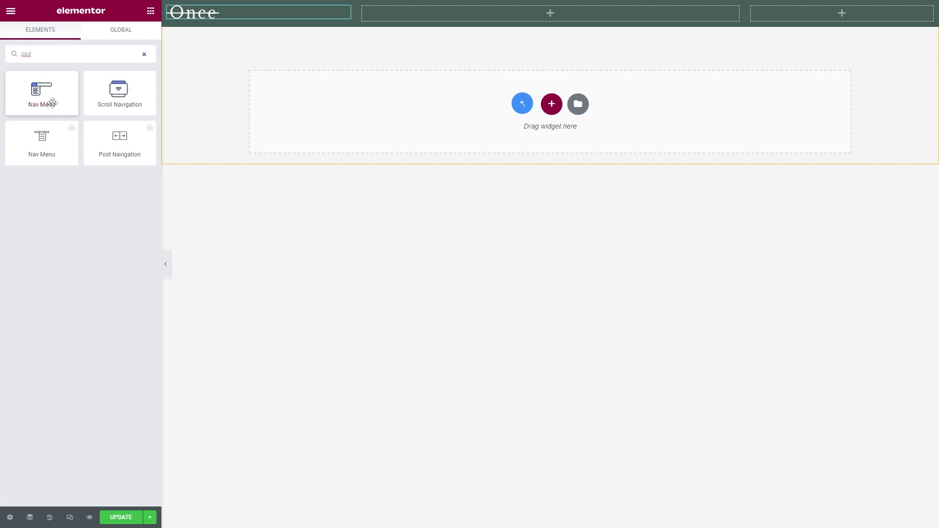
pyautogui.moveTo(48, 97); pyautogui.dragTo(497, 22)
pyautogui.click(109, 92)
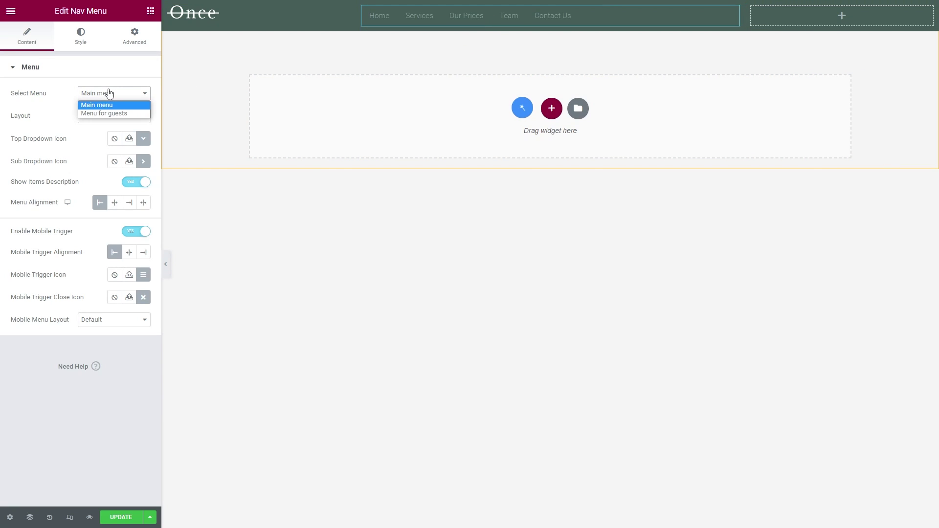
pyautogui.click(121, 111)
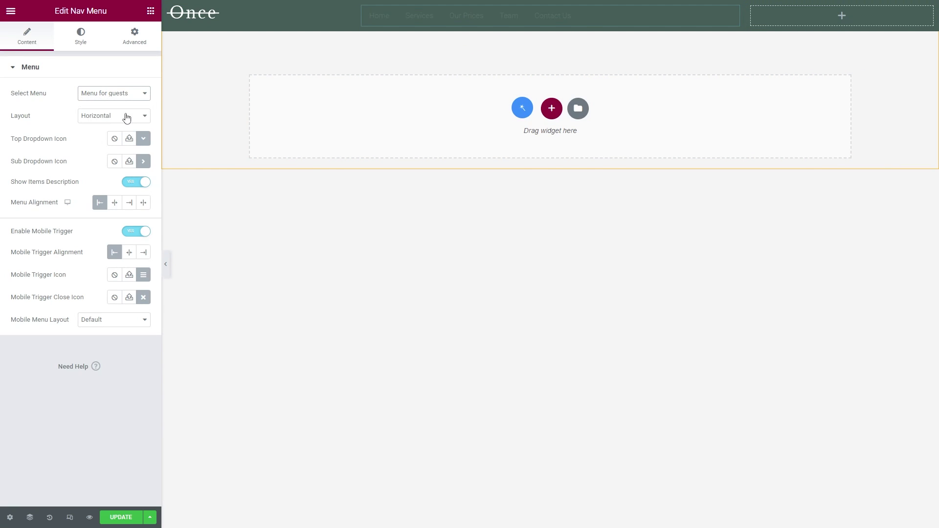
pyautogui.click(151, 10)
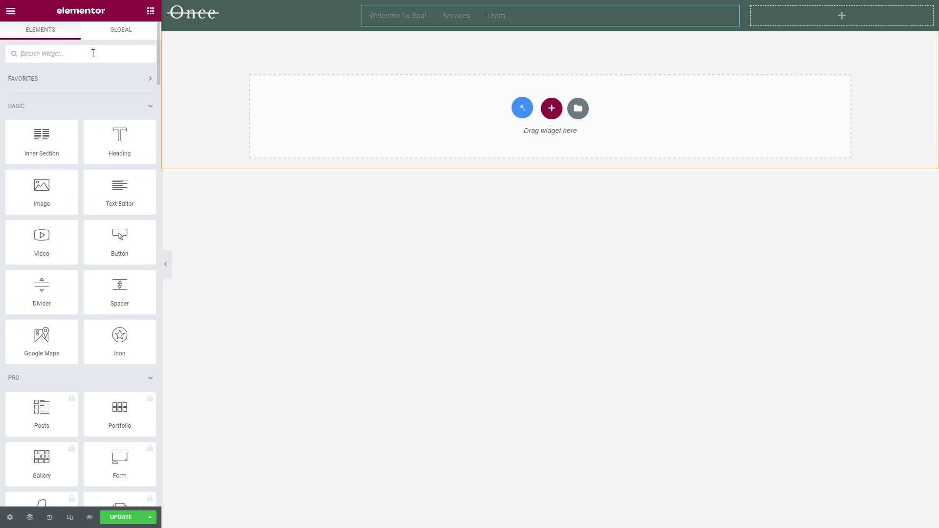
# Add a 'Register' button in the right column and save the header
pyautogui.write('button')
pyautogui.moveTo(120, 92); pyautogui.dragTo(788, 19)
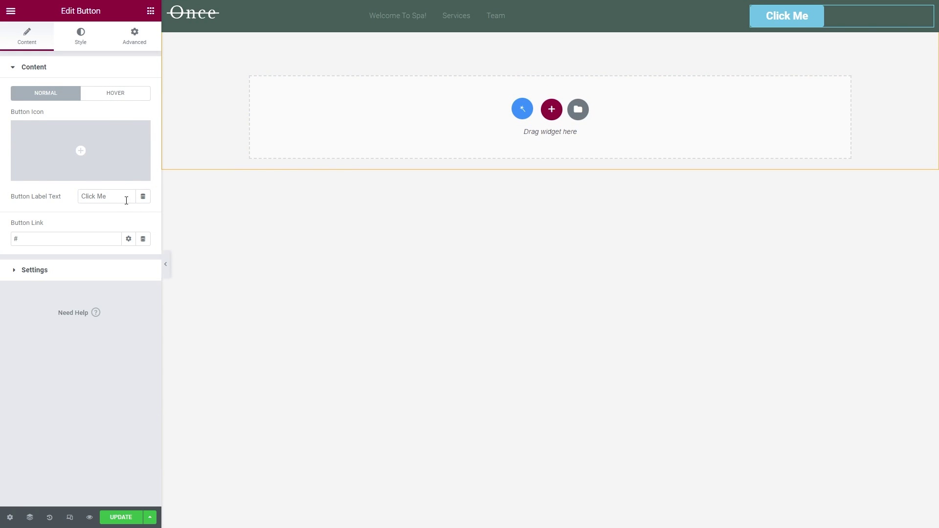
pyautogui.moveTo(126, 200); pyautogui.dragTo(81, 196)
pyautogui.write('Regist')
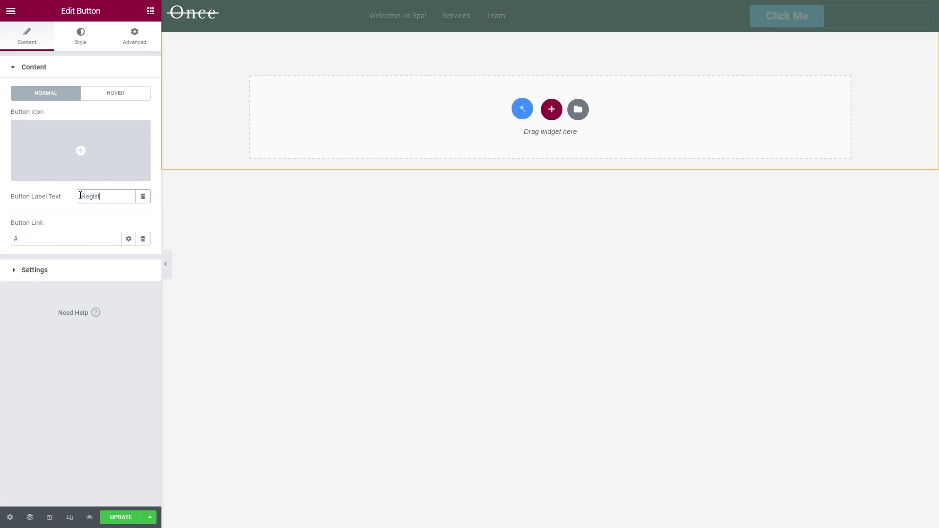
pyautogui.write('er')
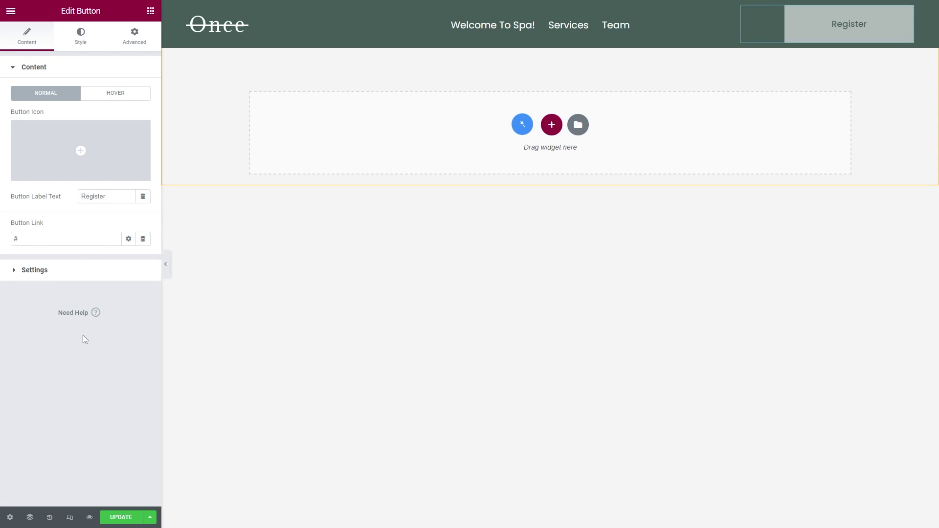
pyautogui.click(117, 517)
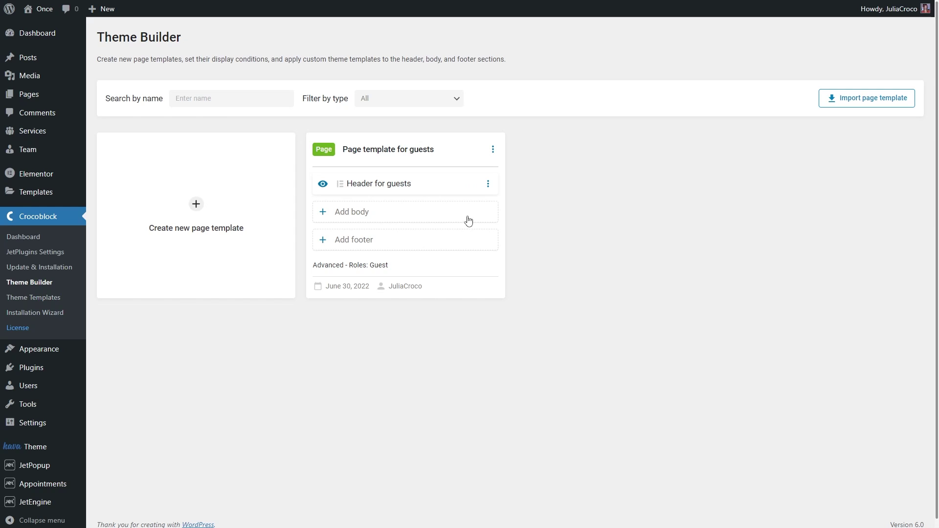
# Add a new Elementor footer 'Footer for guests' to the guest template and open it in the editor
pyautogui.click(478, 241)
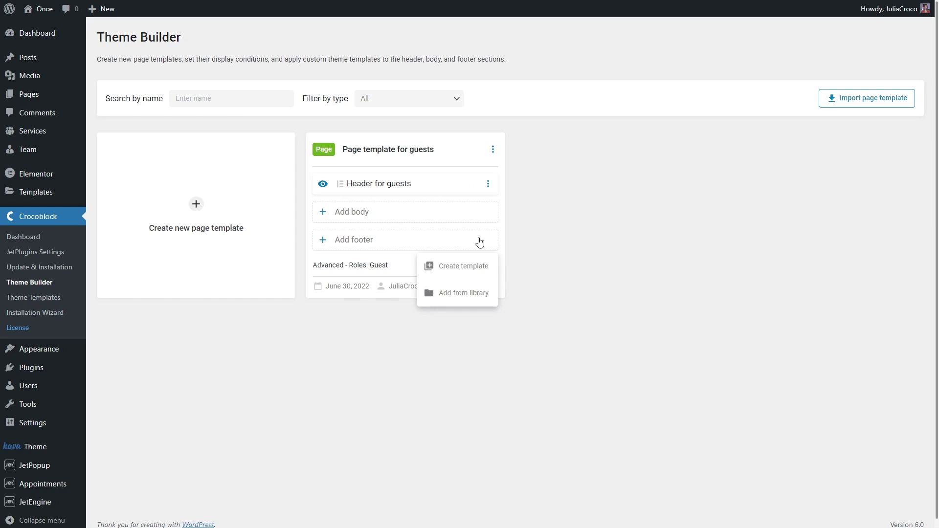
pyautogui.click(488, 267)
pyautogui.click(482, 263)
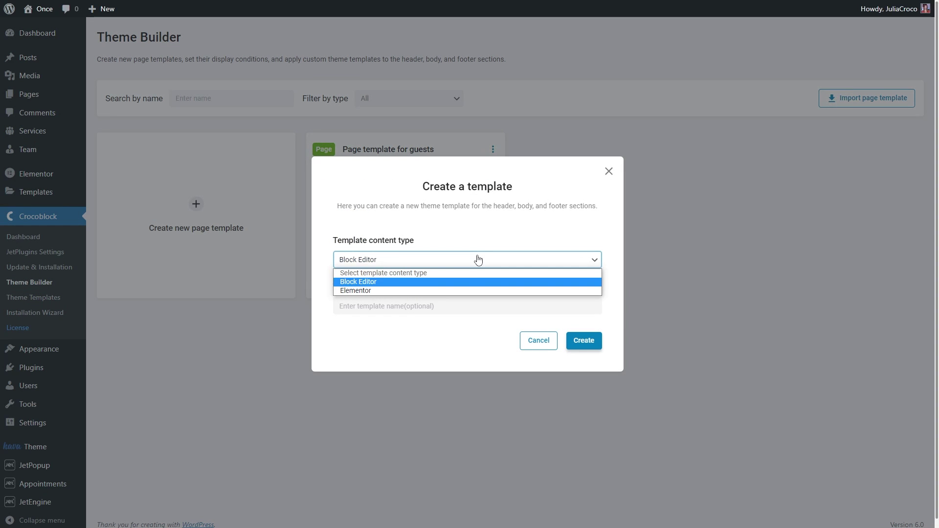
pyautogui.click(479, 291)
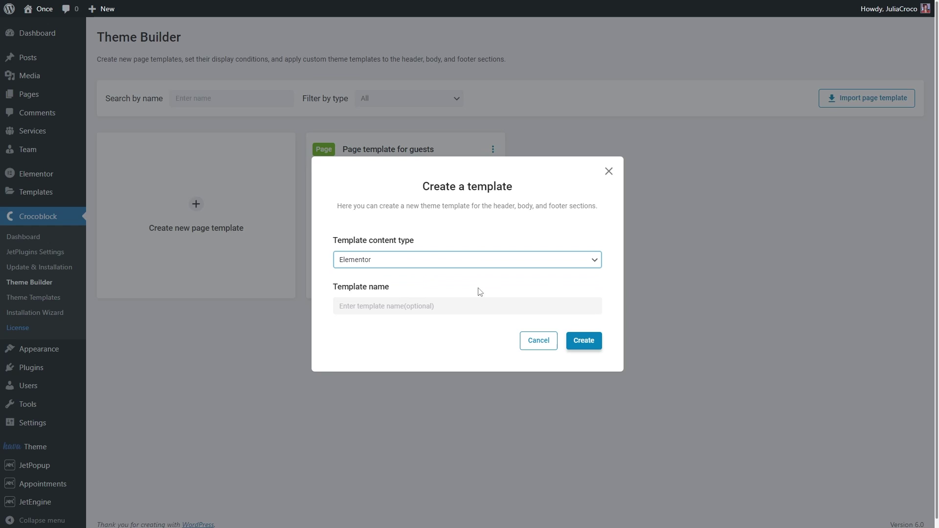
pyautogui.click(430, 307)
pyautogui.write('Footer for guests')
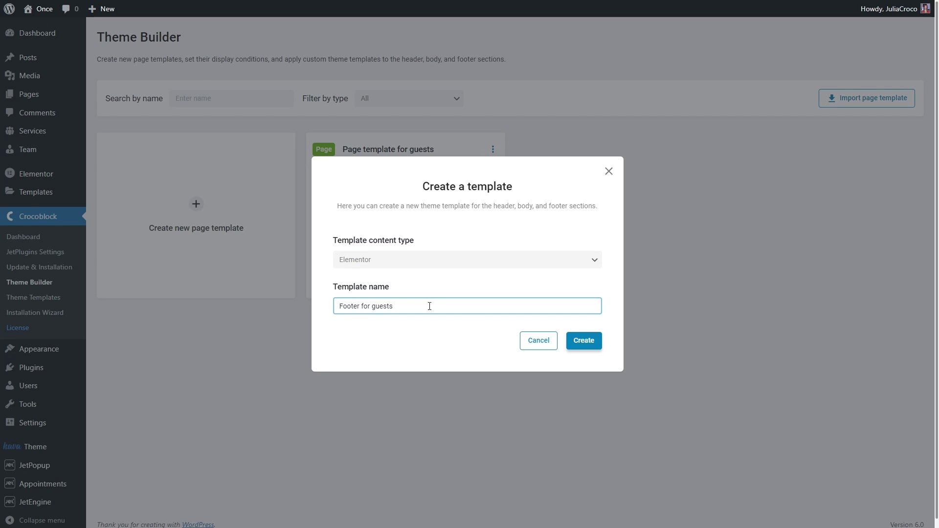
pyautogui.click(583, 343)
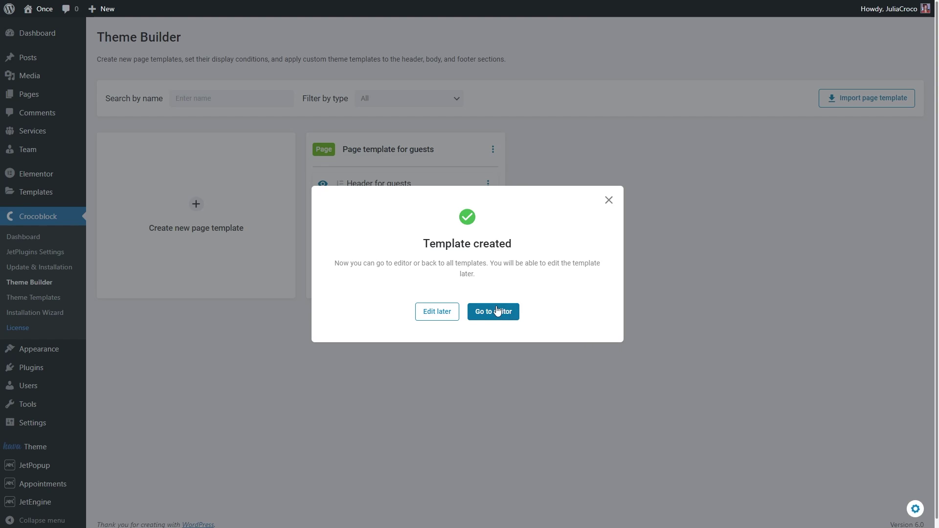
pyautogui.click(497, 311)
# Add a three-column footer section, 1200 wide, with a classic background colour
pyautogui.click(551, 90)
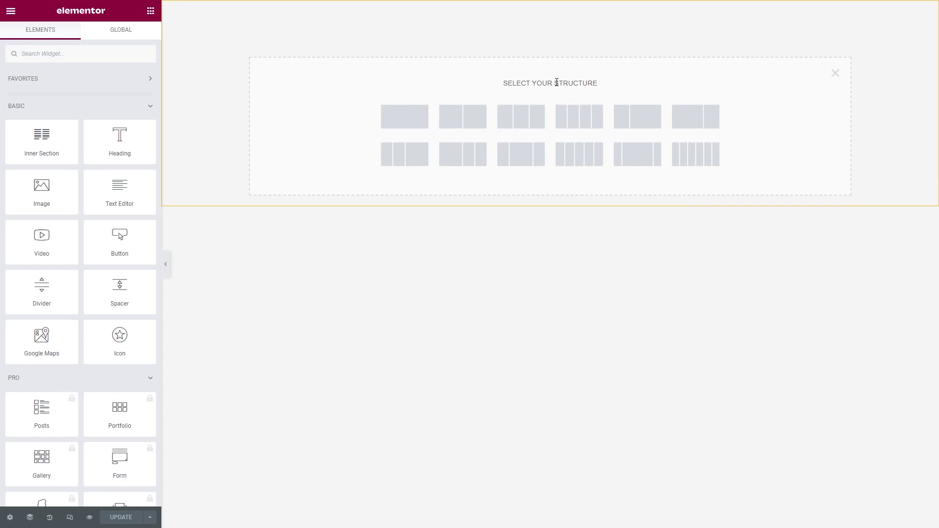
pyautogui.click(522, 115)
pyautogui.click(133, 127)
pyautogui.write('1200')
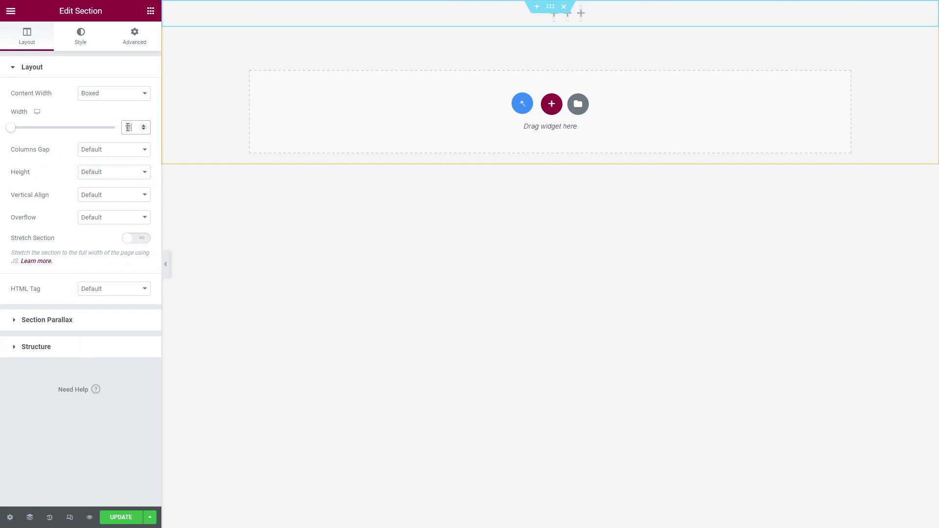
pyautogui.click(82, 39)
pyautogui.click(100, 116)
pyautogui.click(143, 138)
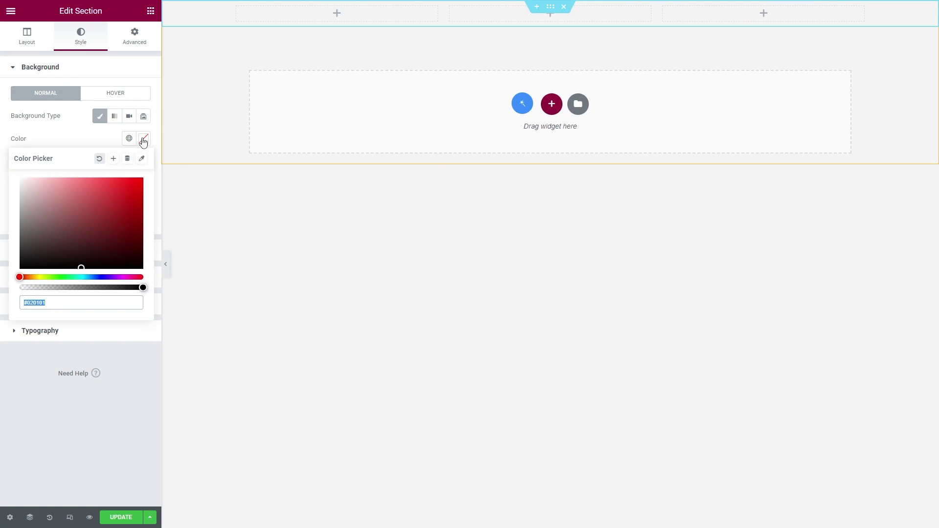
pyautogui.click(108, 134)
# Fill the first column with the site logo, a Spa text block and social icons
pyautogui.click(150, 10)
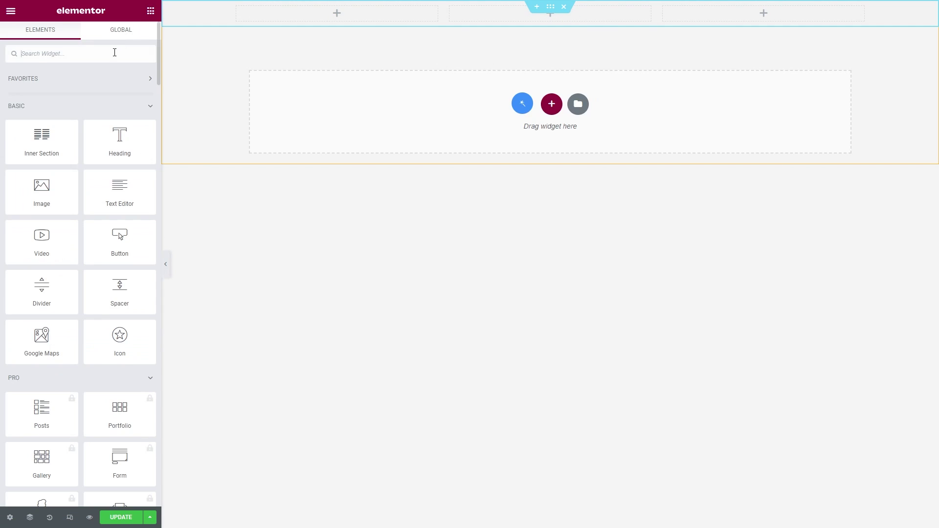
pyautogui.write('logo')
pyautogui.moveTo(64, 88); pyautogui.dragTo(313, 14)
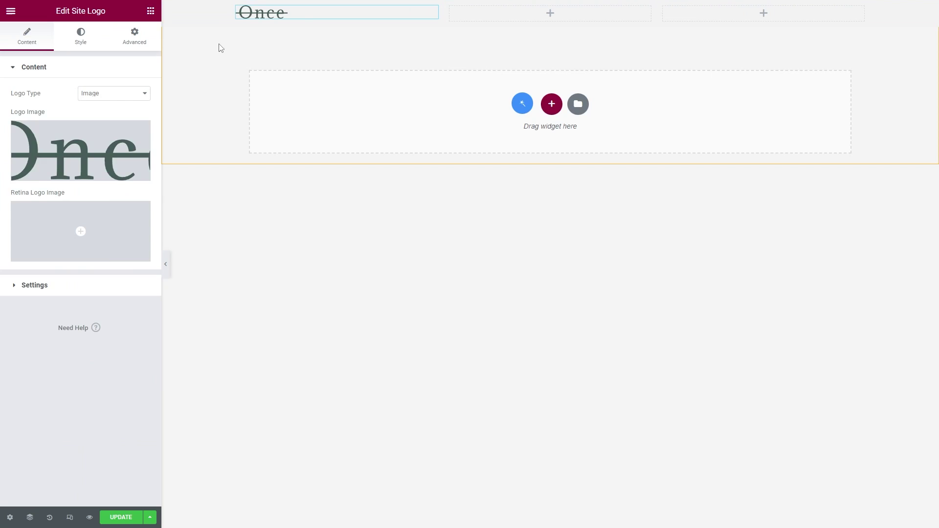
pyautogui.click(151, 10)
pyautogui.moveTo(120, 191); pyautogui.dragTo(313, 27)
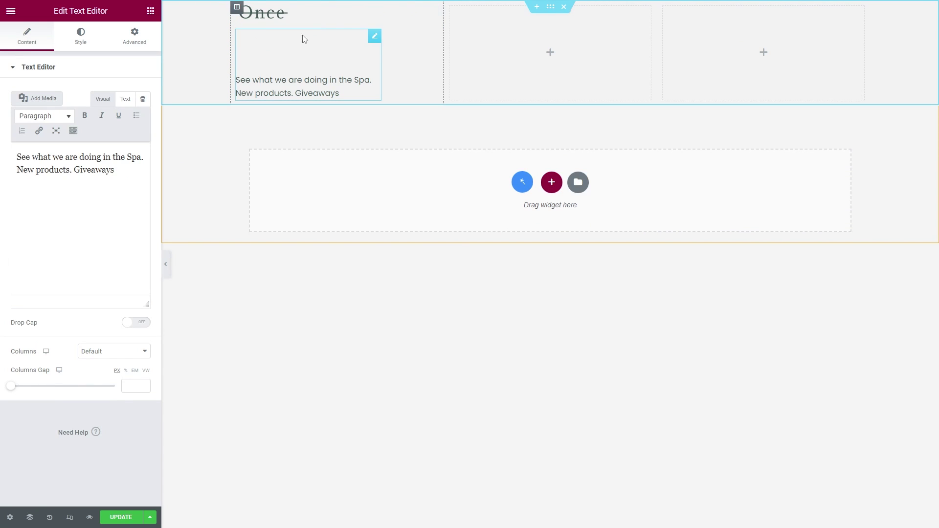
pyautogui.click(151, 11)
pyautogui.click(106, 51)
pyautogui.write('social')
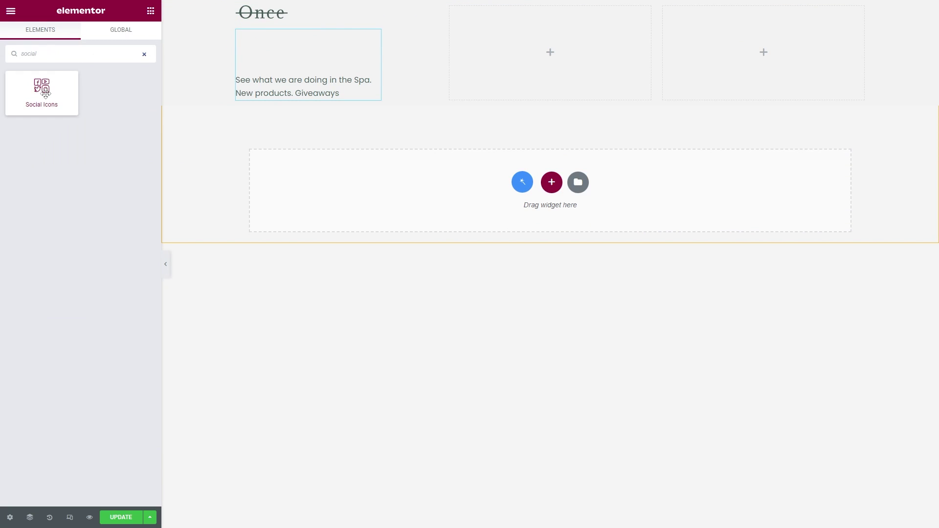
pyautogui.moveTo(42, 88); pyautogui.dragTo(305, 108)
pyautogui.click(150, 11)
# Add the weekday opening hours list to the second column and an address heading to the third
pyautogui.click(80, 53)
pyautogui.write('list')
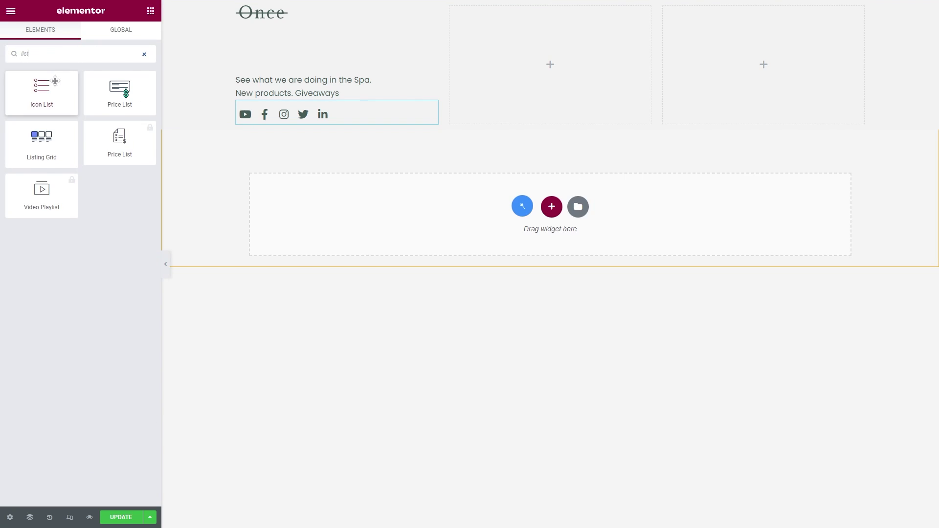
pyautogui.moveTo(41, 91); pyautogui.dragTo(515, 100)
pyautogui.moveTo(515, 100); pyautogui.dragTo(515, 101)
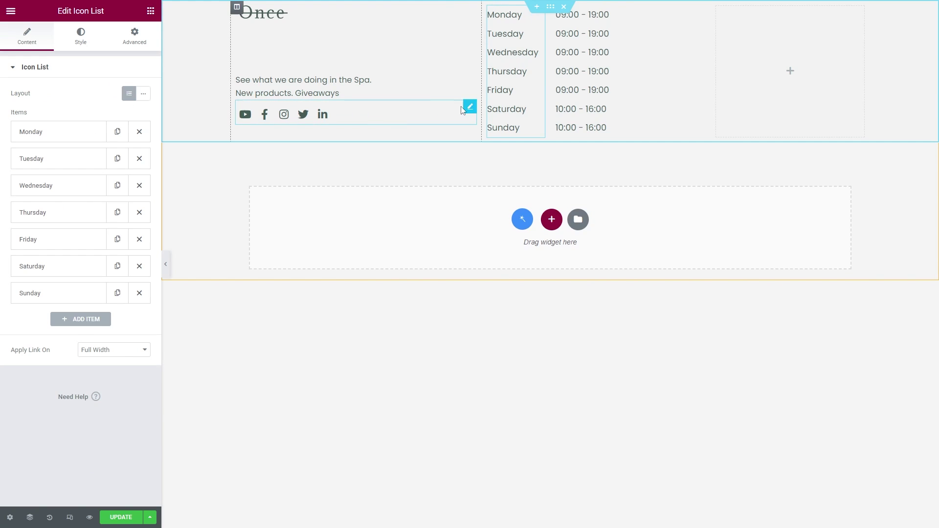
pyautogui.click(151, 11)
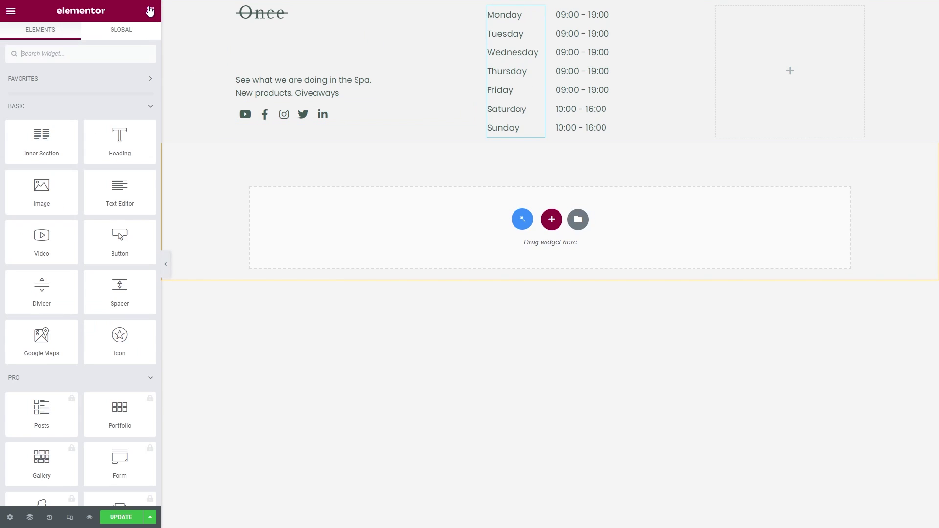
pyautogui.moveTo(120, 142); pyautogui.dragTo(545, 179)
pyautogui.moveTo(545, 179); pyautogui.dragTo(792, 72)
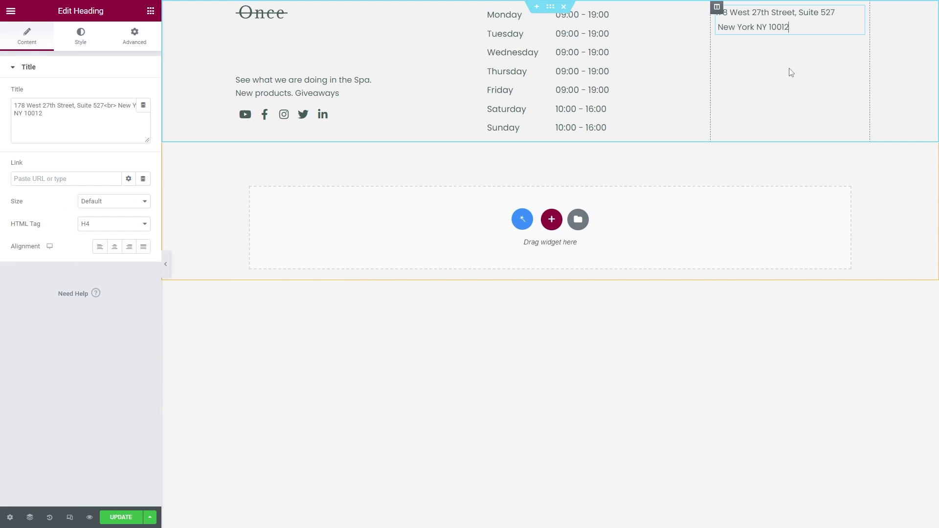
# Add the phone icon list, newsletter text and e-mail subscribe form, then save the footer
pyautogui.click(151, 11)
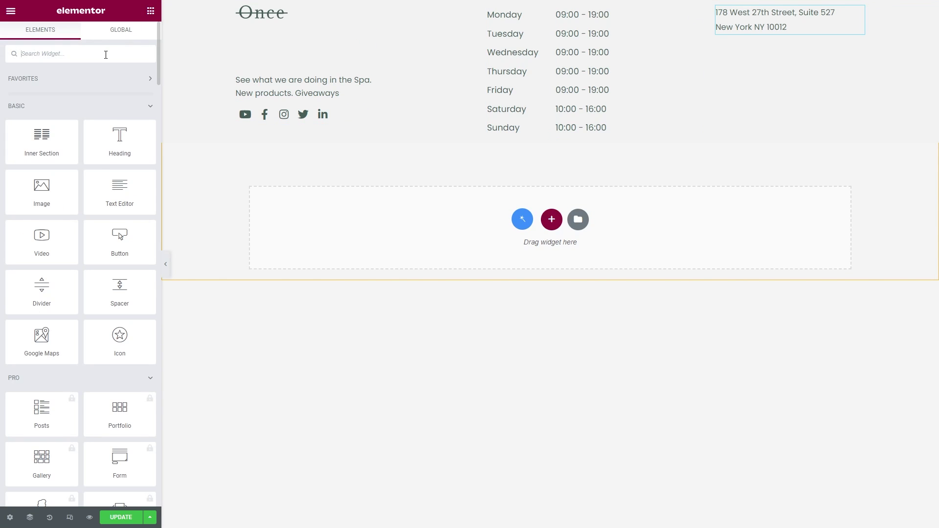
pyautogui.click(106, 55)
pyautogui.write('icon list')
pyautogui.moveTo(42, 91); pyautogui.dragTo(804, 45)
pyautogui.click(151, 11)
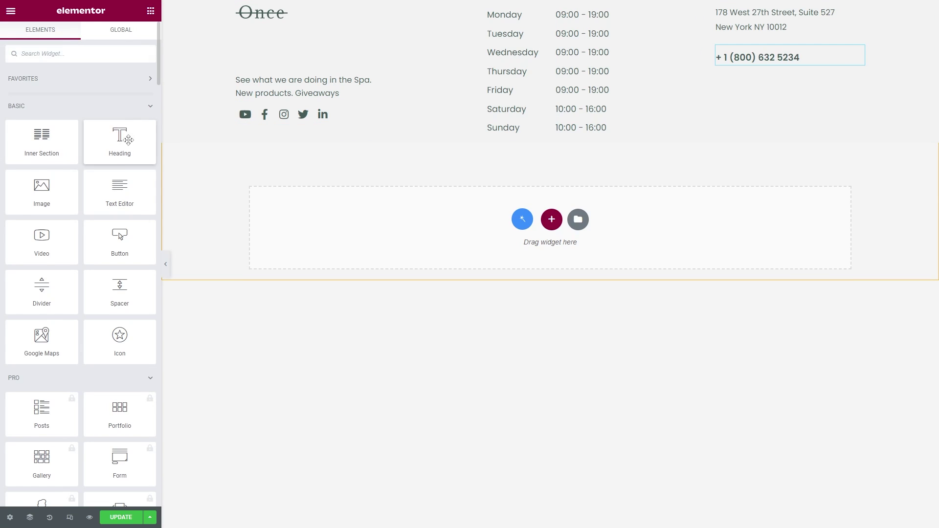
pyautogui.moveTo(119, 142); pyautogui.dragTo(754, 78)
pyautogui.click(150, 11)
pyautogui.click(81, 53)
pyautogui.write('subscr')
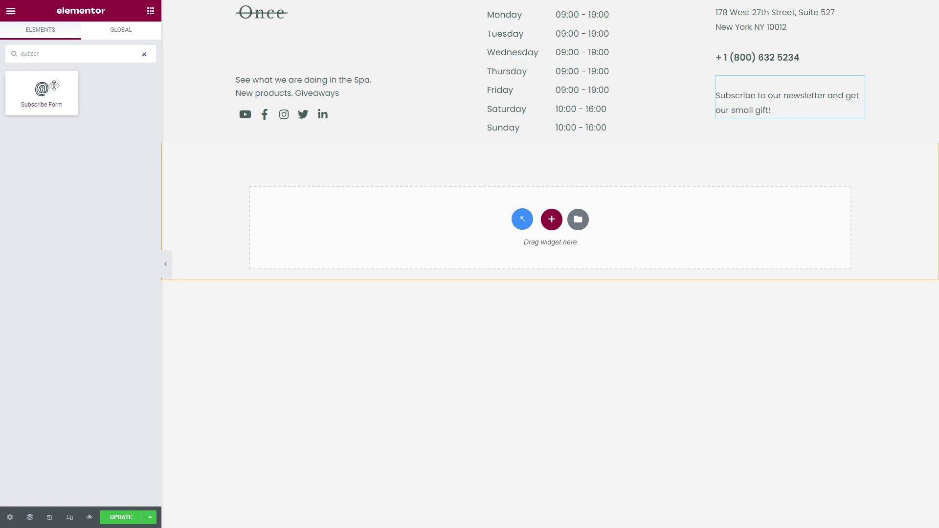
pyautogui.moveTo(42, 93); pyautogui.dragTo(807, 119)
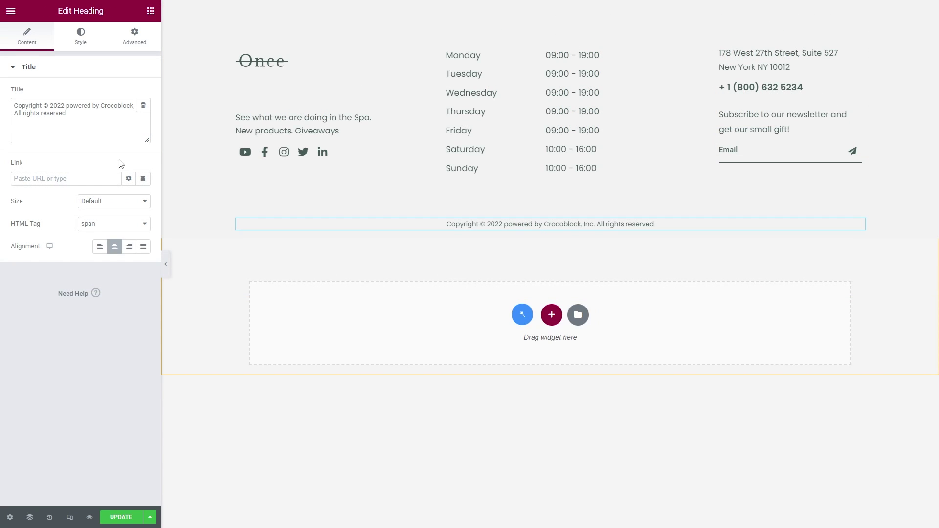
pyautogui.click(121, 517)
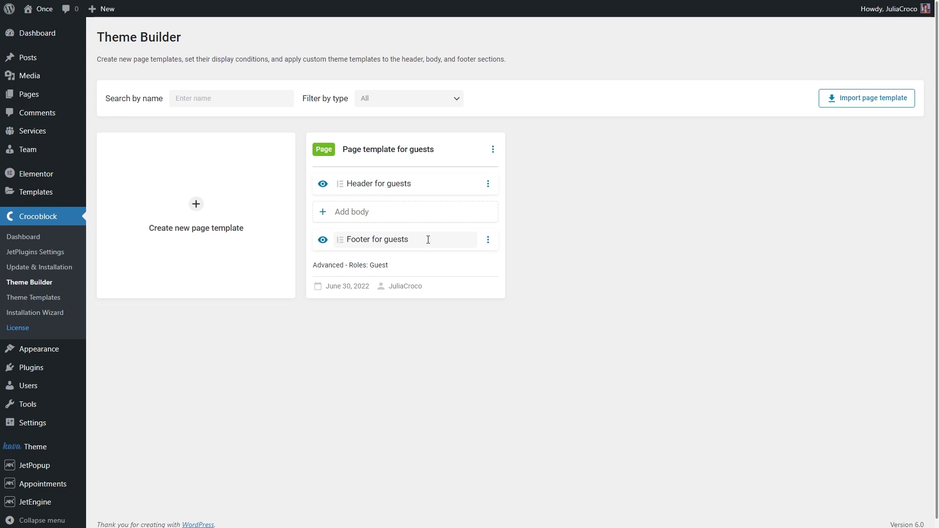
# Create a new page template with an Include > Advanced > Roles: Subscriber condition
pyautogui.click(214, 237)
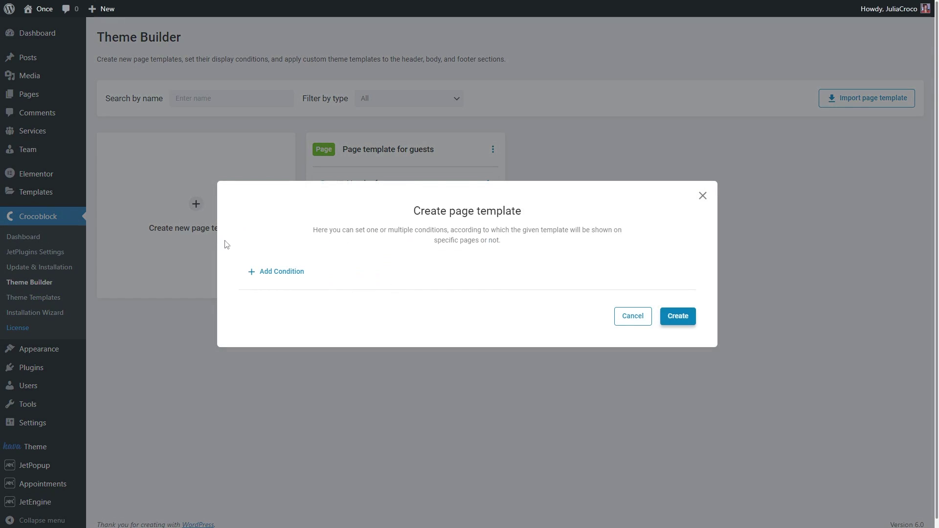
pyautogui.click(283, 273)
pyautogui.click(358, 260)
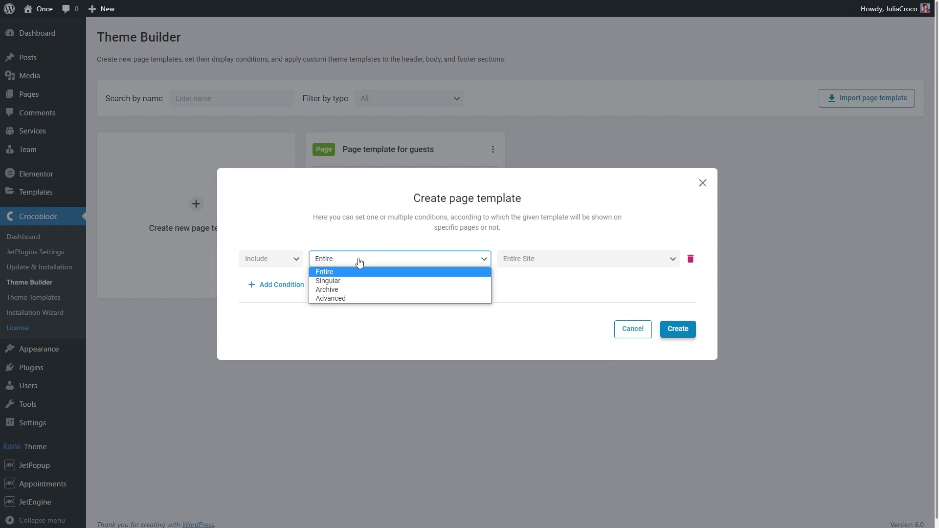
pyautogui.click(357, 299)
pyautogui.click(449, 264)
pyautogui.click(453, 288)
pyautogui.click(577, 257)
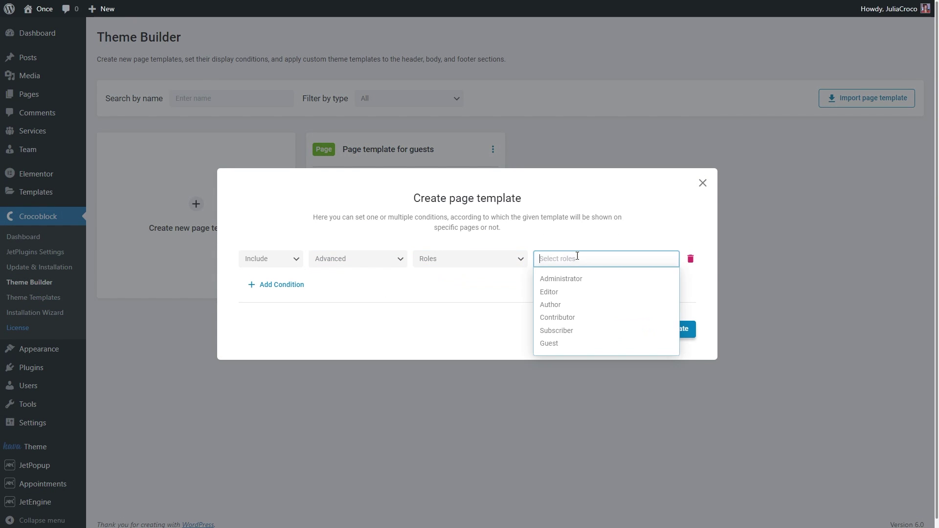
pyautogui.click(579, 330)
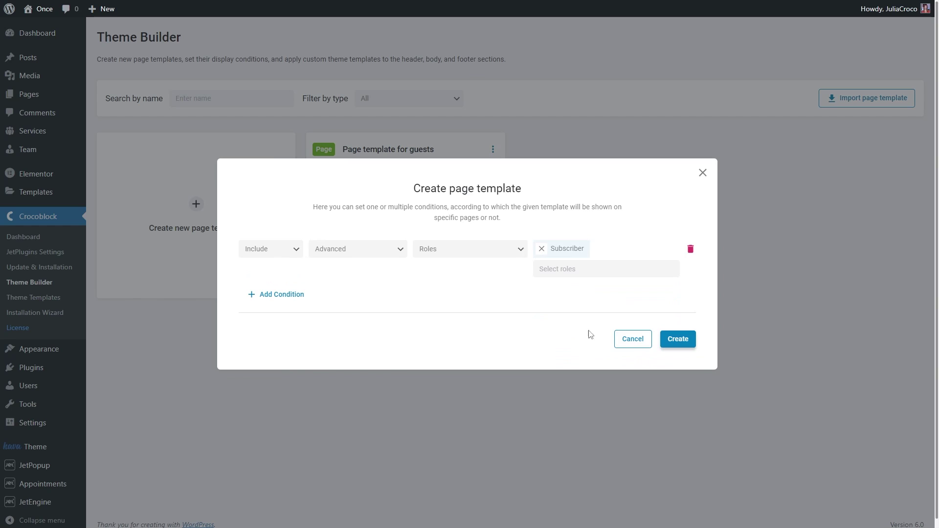
pyautogui.click(682, 340)
# Rename the new template card to 'Page template for subscribers'
pyautogui.click(424, 149)
pyautogui.hotkey('ctrl', 'a')
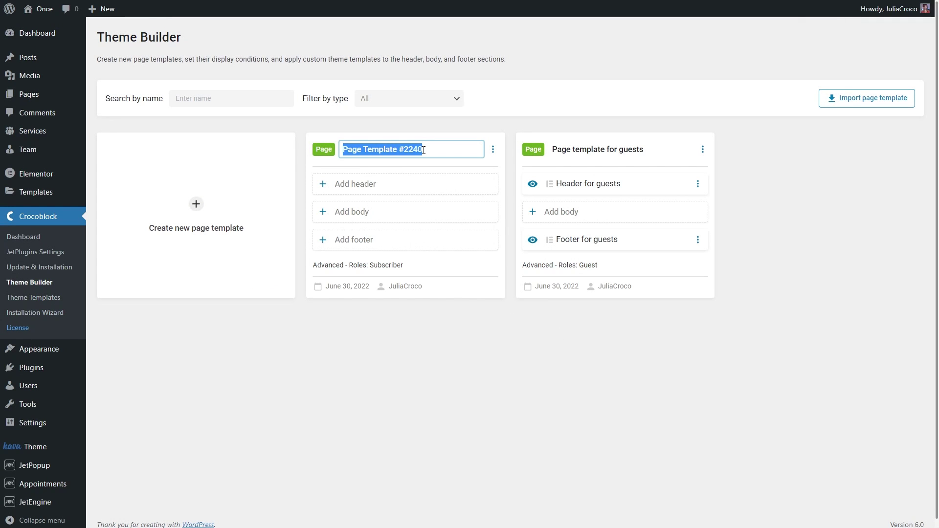
pyautogui.write('Page template for subscribers')
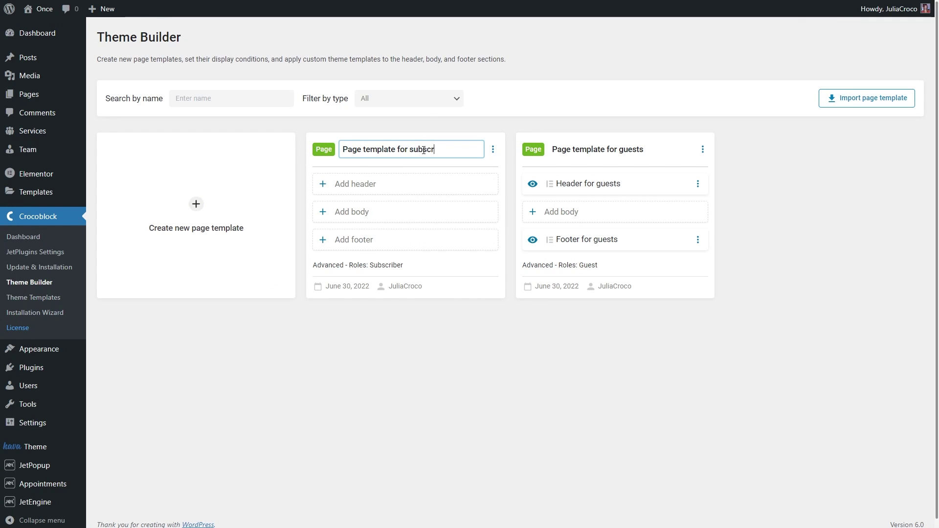
# Assign the Home header and the Footer template from the library to the subscriber template
pyautogui.click(439, 185)
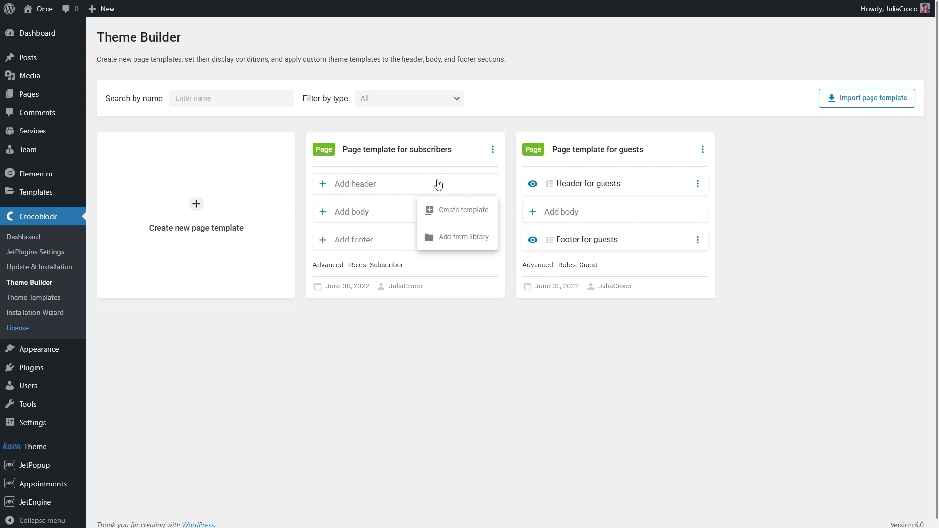
pyautogui.click(461, 236)
pyautogui.click(440, 329)
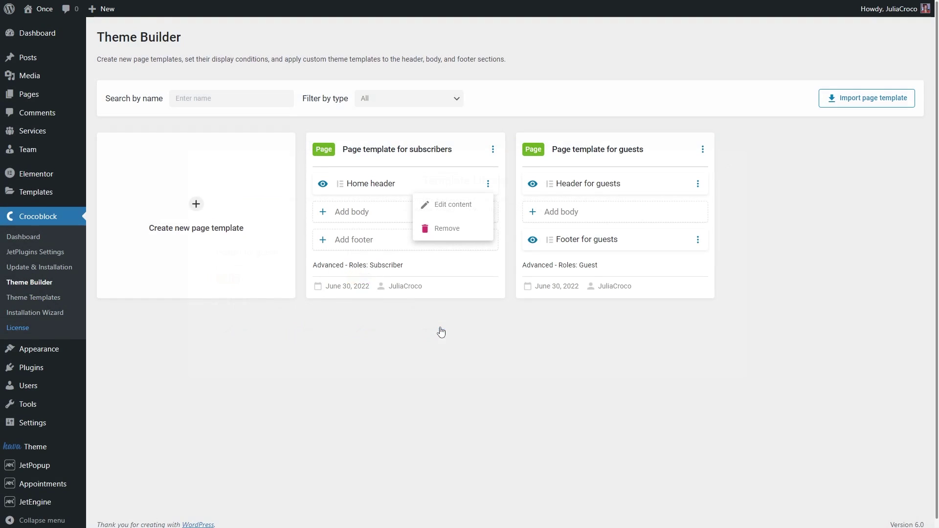
pyautogui.click(444, 240)
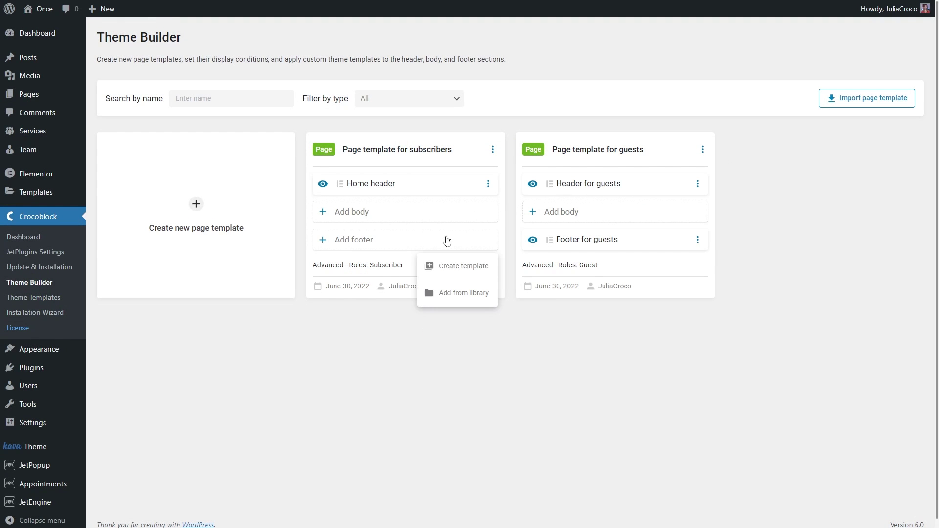
pyautogui.click(461, 292)
pyautogui.click(437, 328)
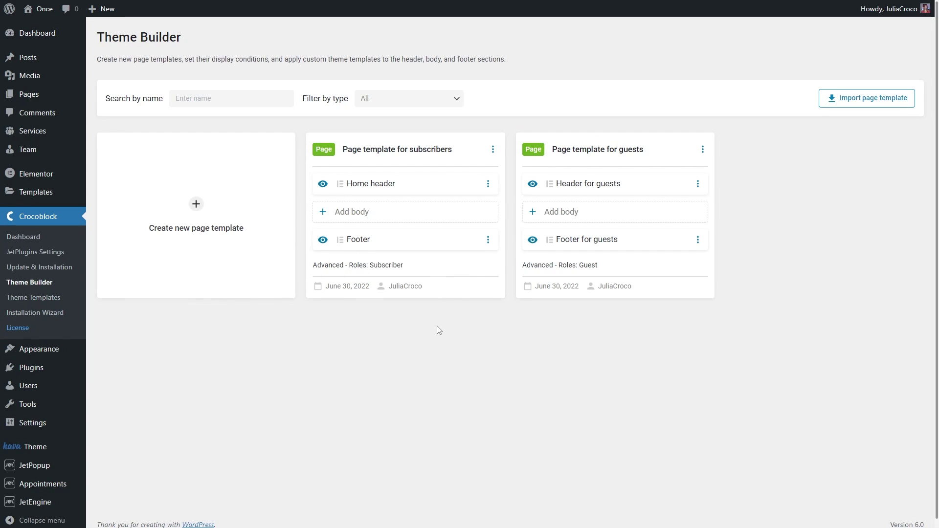
pyautogui.click(495, 149)
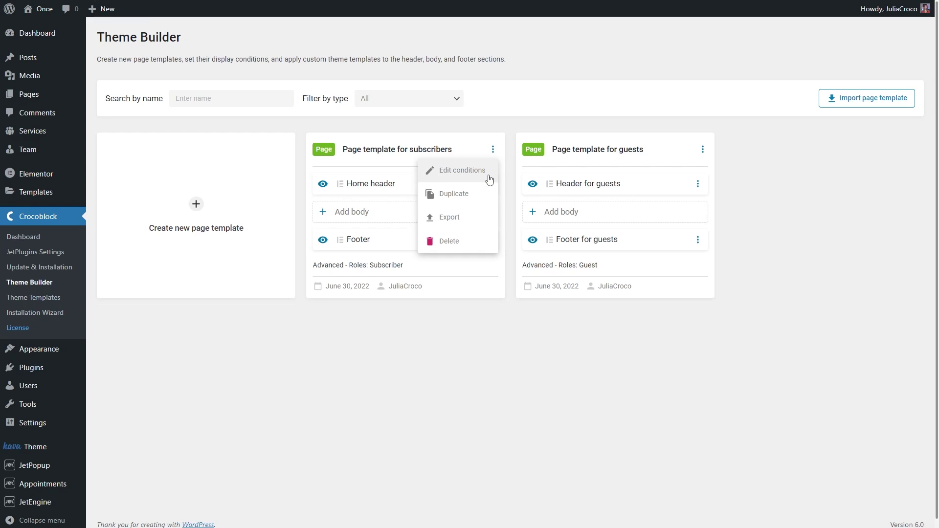
pyautogui.click(451, 335)
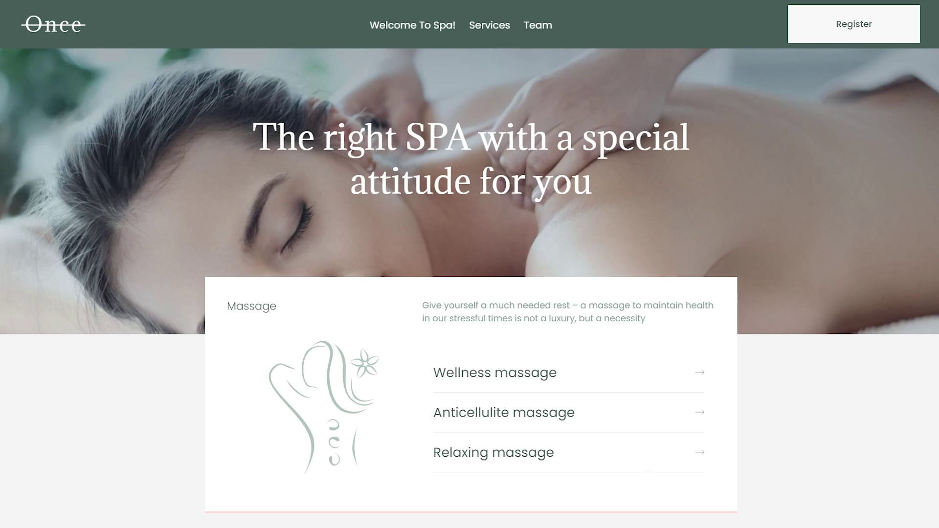
# Scroll the logged-out spa homepage down from the Register header to the footer
pyautogui.scroll(-20, 470, 264)
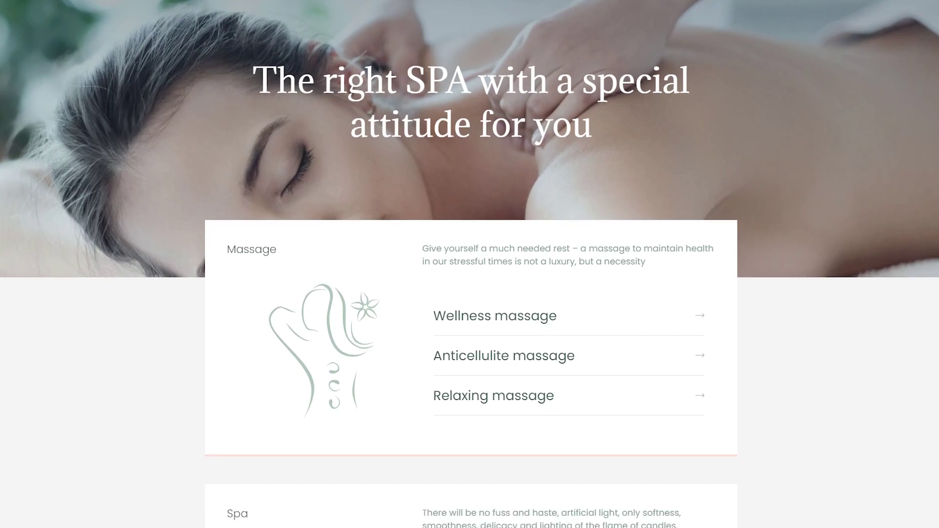
pyautogui.scroll(-10, 469, 264)
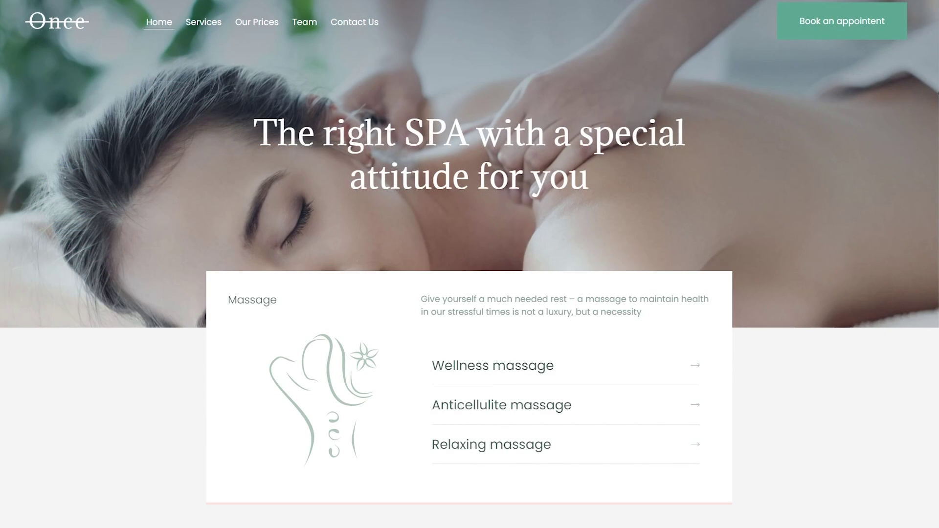
# Scroll the subscriber homepage down from the booking header to the dark green footer
pyautogui.scroll(-20, 470, 264)
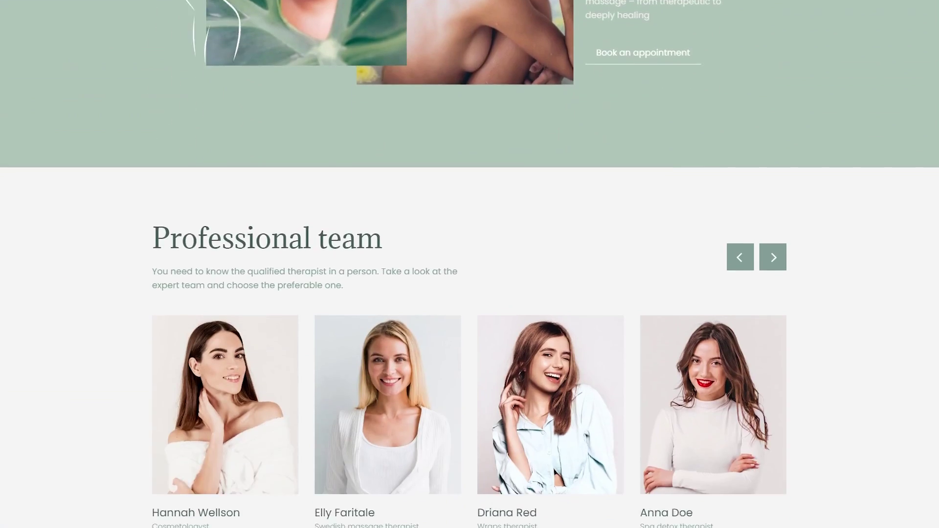
pyautogui.scroll(-15, 470, 264)
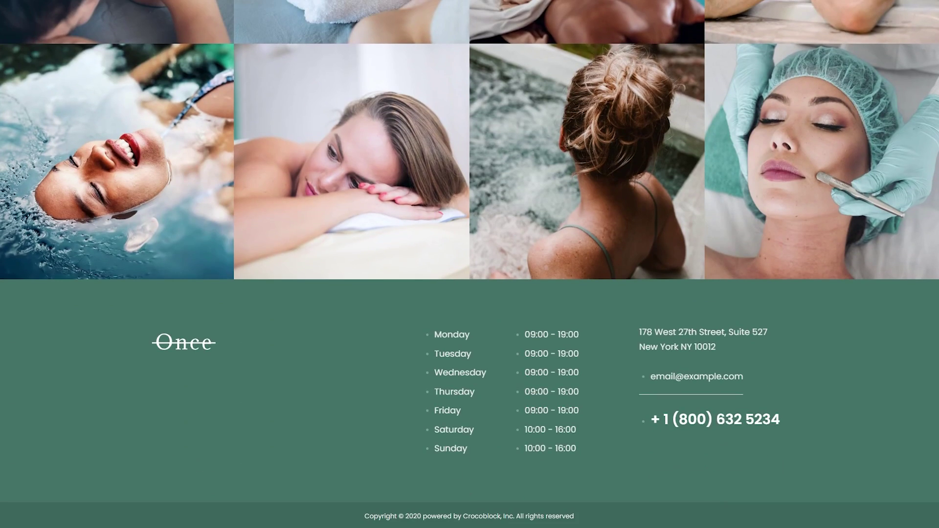